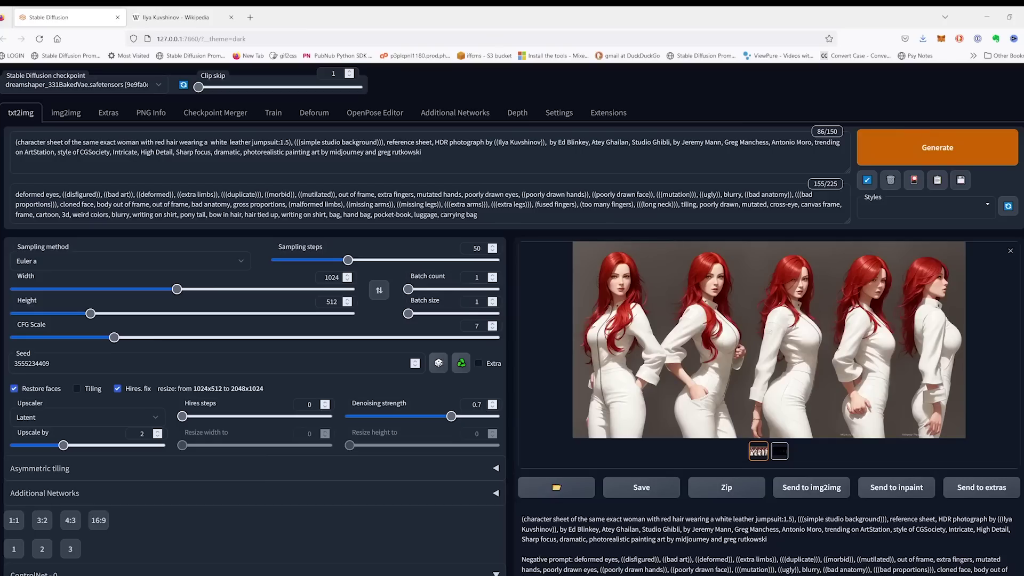
- Select the whole positive prompt text, then click away to deselect it
key("ctrl+a")
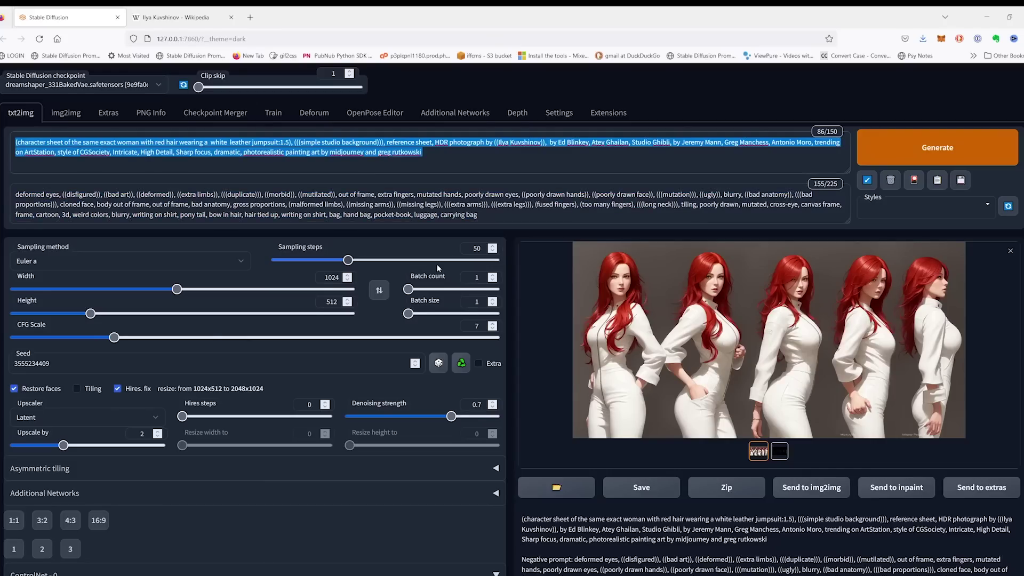
left_click(145, 86)
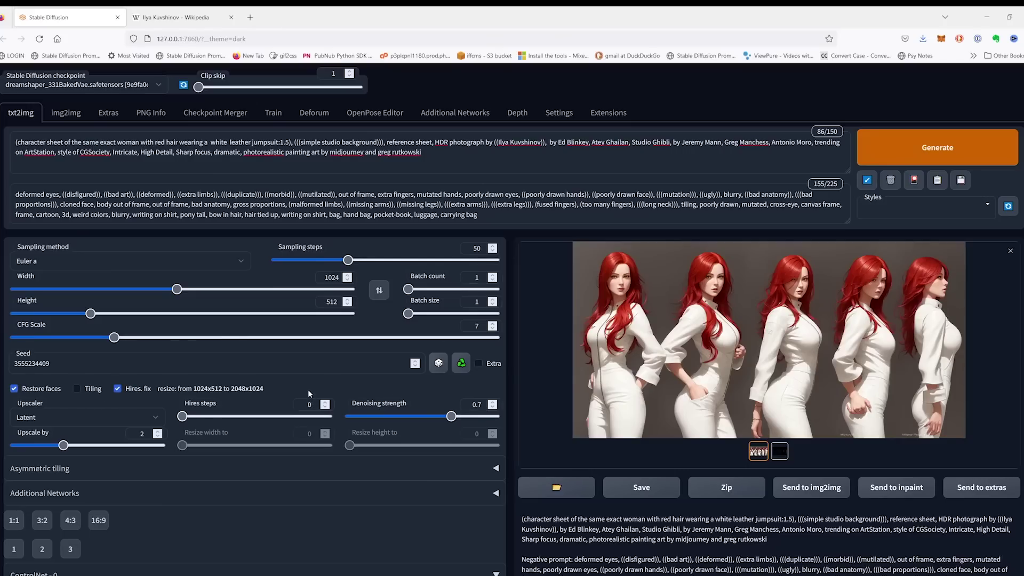
scroll(308, 397, "down", 5)
scroll(308, 396, "down", 2)
scroll(309, 396, "down", 2)
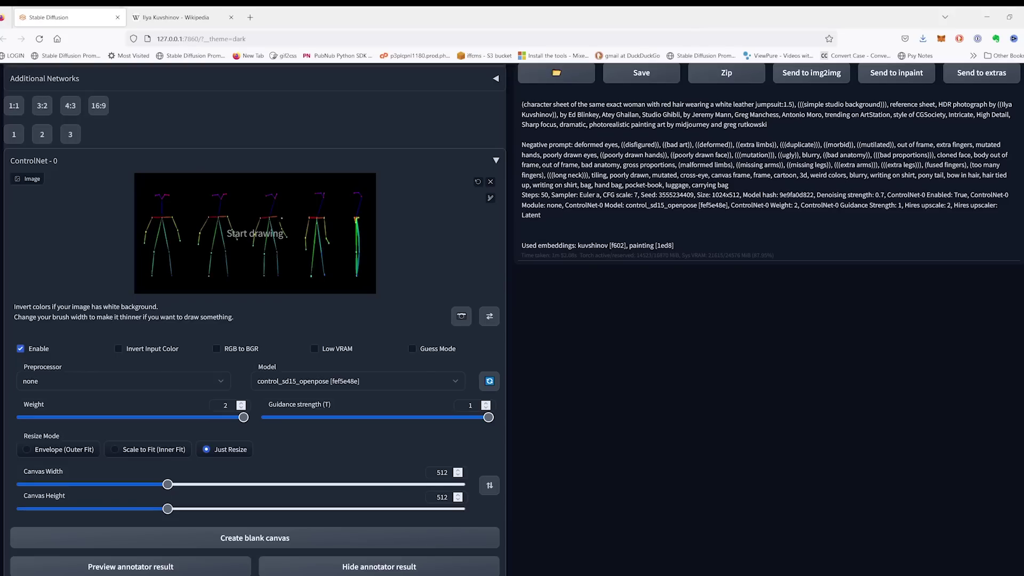
scroll(314, 402, "up", 1)
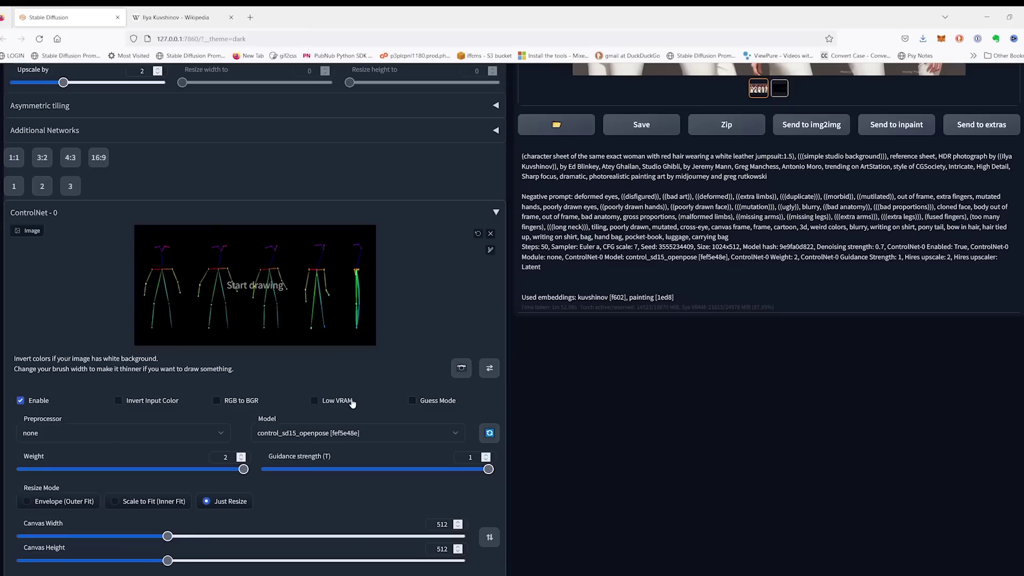
scroll(369, 411, "up", 7)
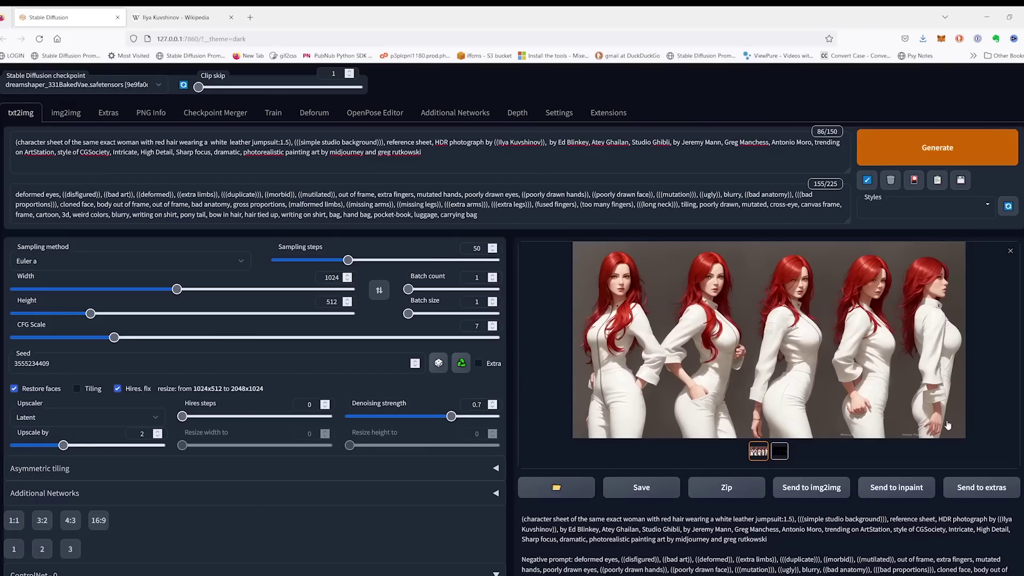
- Send the character sheet to extras and open 05730.png from the outputs folder
left_click(981, 487)
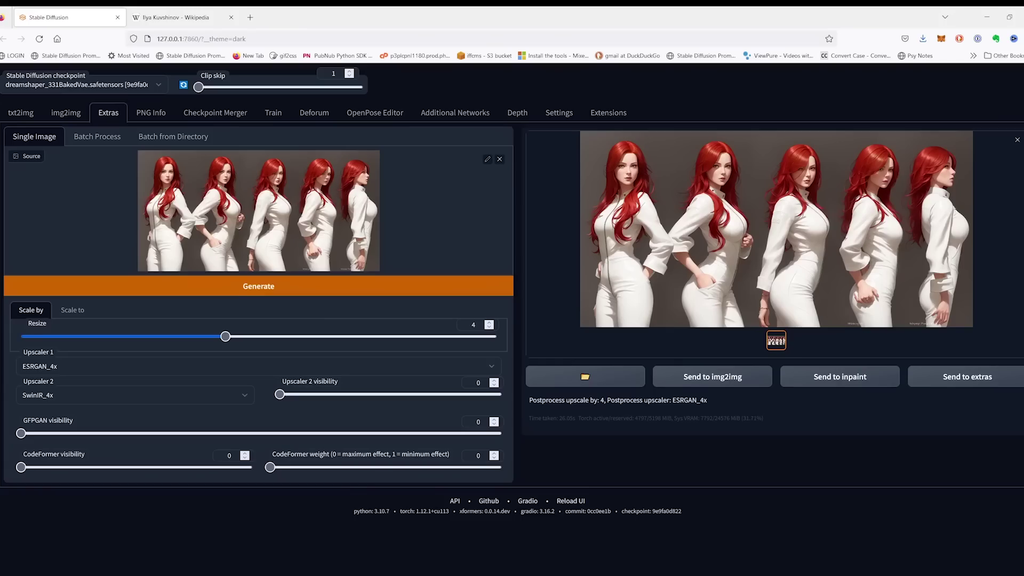
key("alt+Tab")
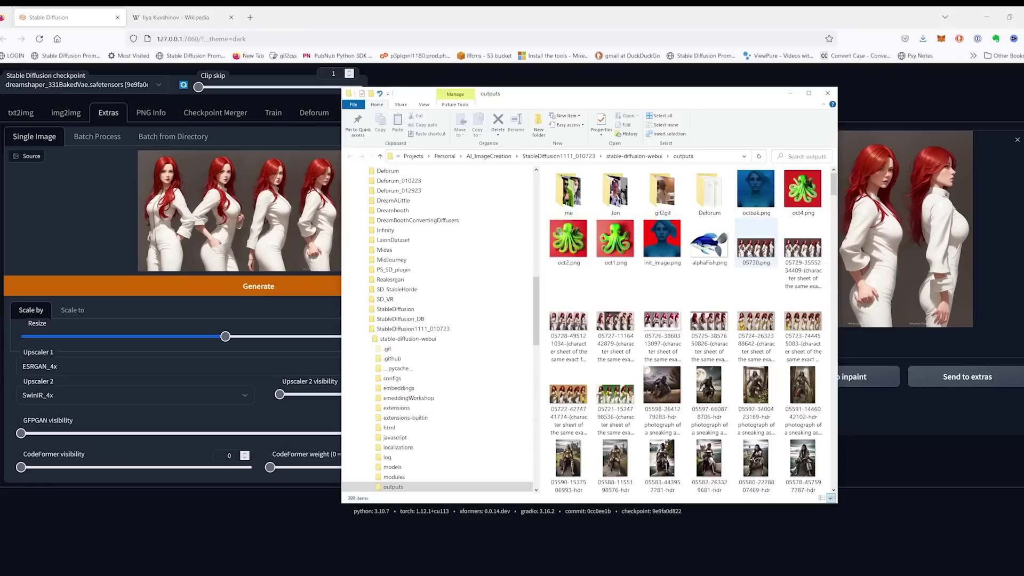
double_click(753, 250)
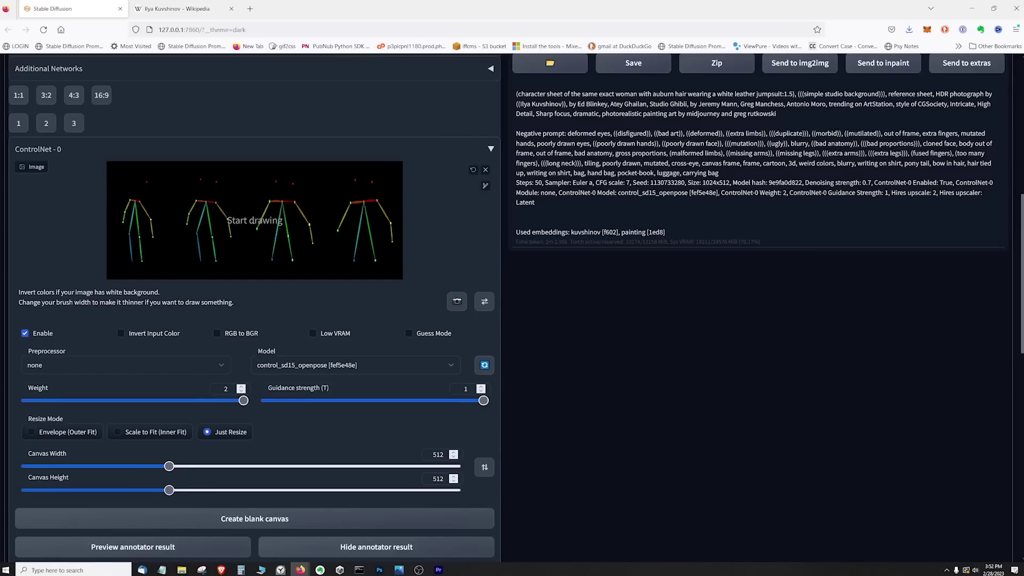
scroll(439, 256, "up", 5)
scroll(439, 256, "up", 5)
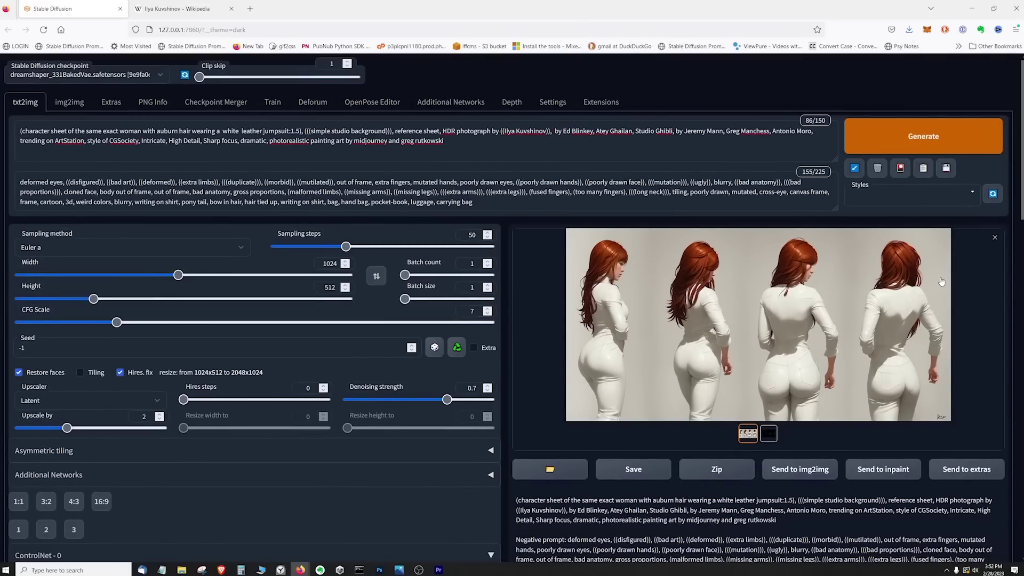
- Upscale the sheet 4× with ESRGAN_4x in extras and view the result full size
key("alt+Tab")
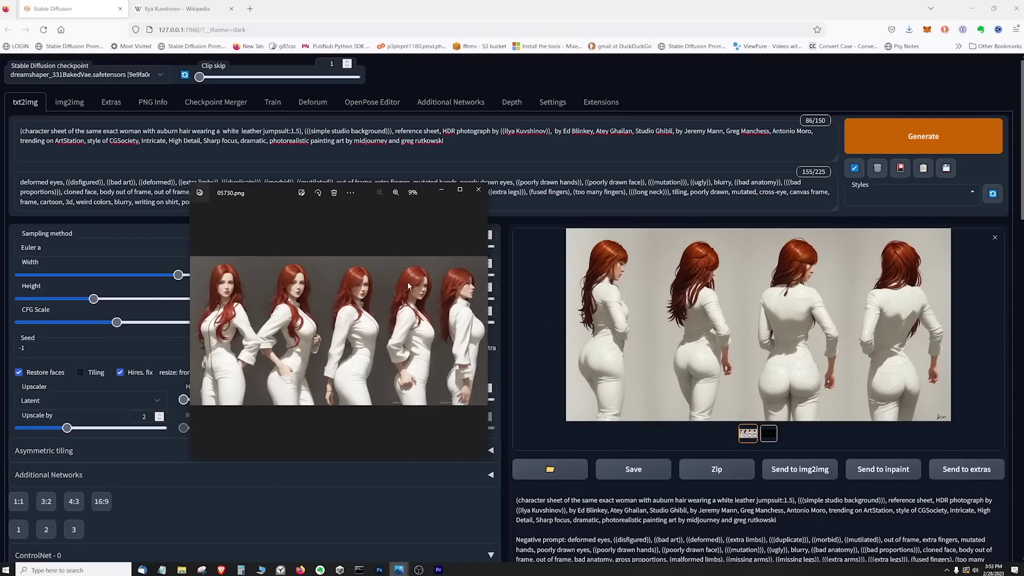
key("Escape")
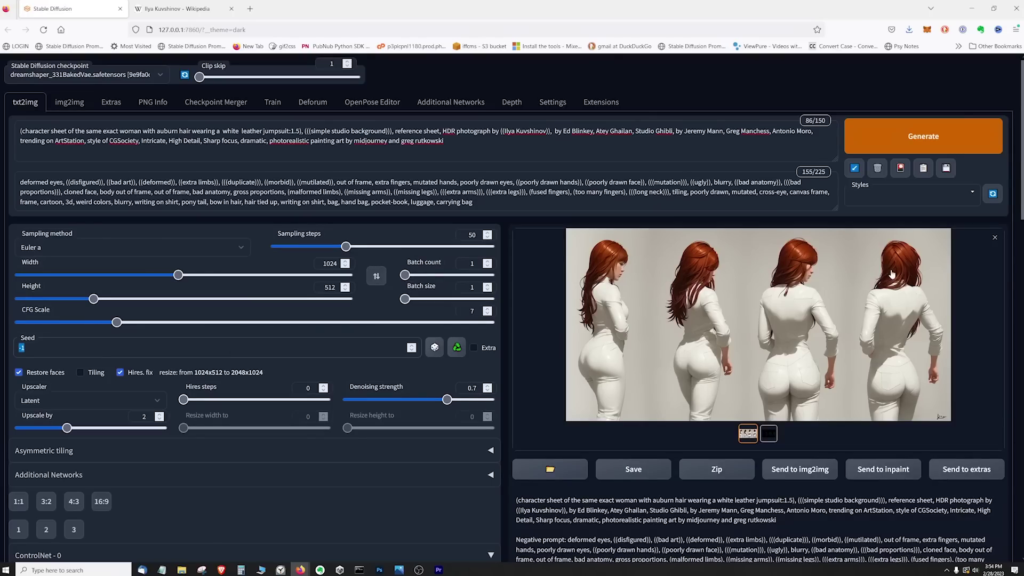
left_click(967, 470)
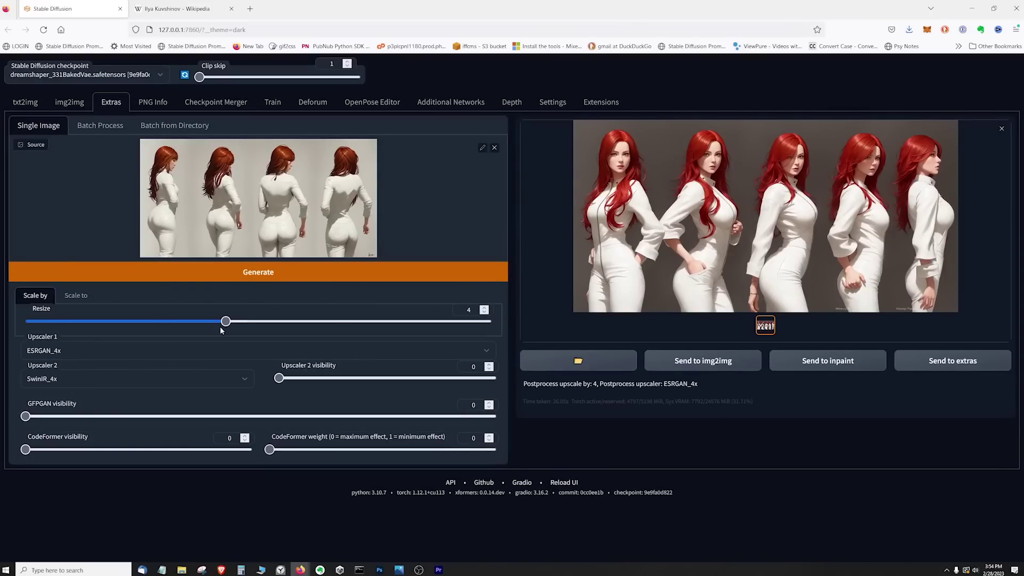
left_click(258, 273)
left_click(814, 257)
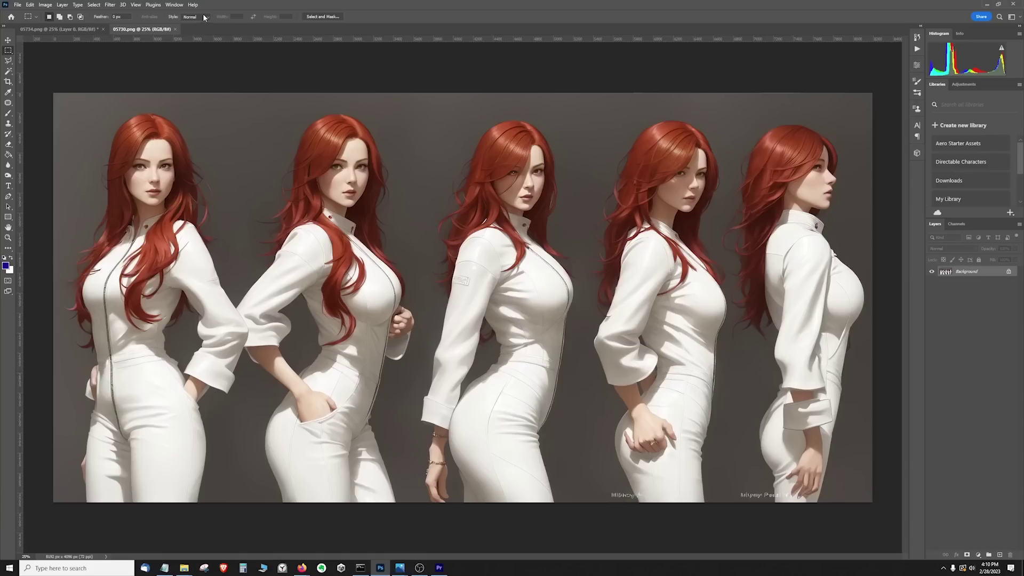
- Make a fixed-size 2048×2048 marquee selection around the first figure's head
left_click(202, 17)
left_click(192, 36)
double_click(236, 17)
type("2048")
key("Tab")
left_click_drag(172, 120, 147, 133)
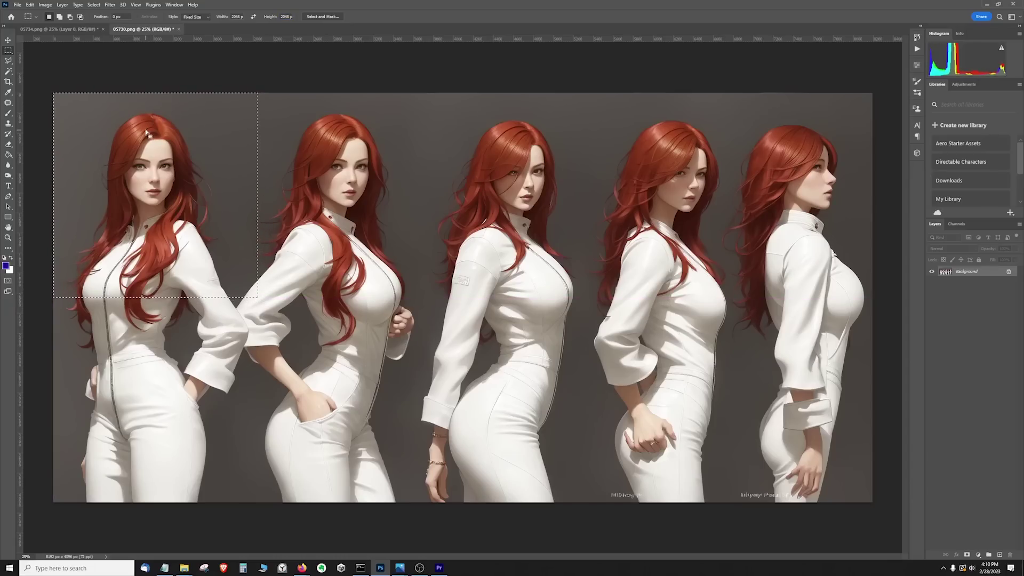
- Convert the background to Layer 0, mask it to the square, duplicate it and move the copy
key("ctrl+shift+j")
key("Return")
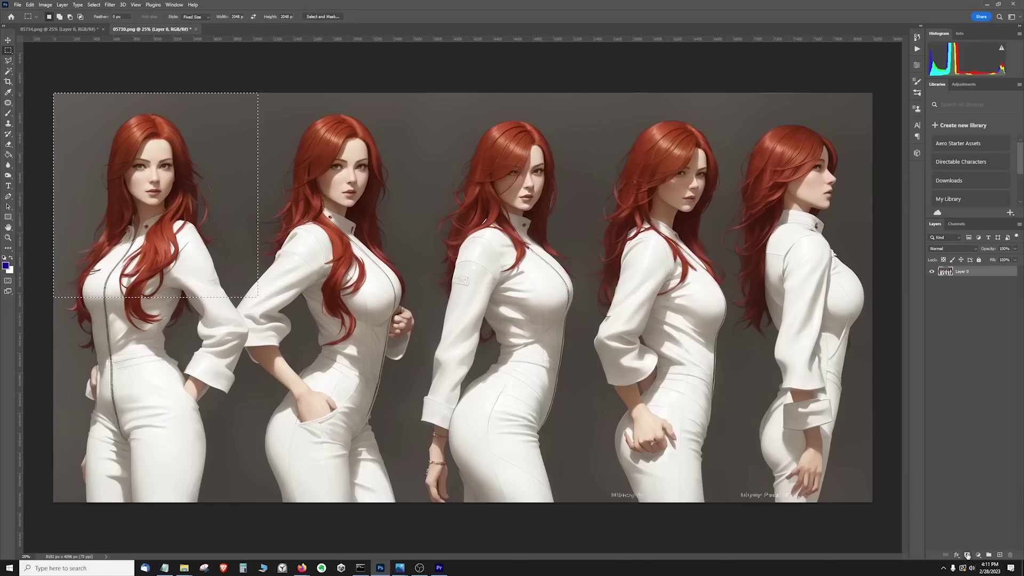
left_click(967, 555)
key("ctrl+j")
left_click(984, 282, "shift")
mouse_move(953, 281)
left_mouse_down()
mouse_move(953, 353)
mouse_move(986, 555)
left_mouse_up()
- Spread the head copies evenly along the row and fit the canvas on screen
left_click_drag(320, 208, 636, 215)
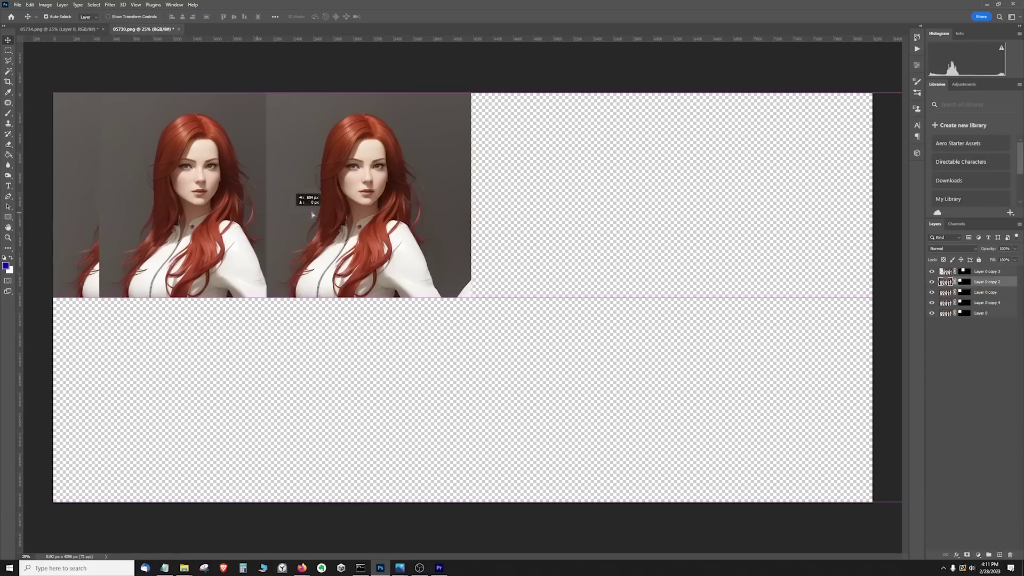
scroll(641, 216, "down", 3)
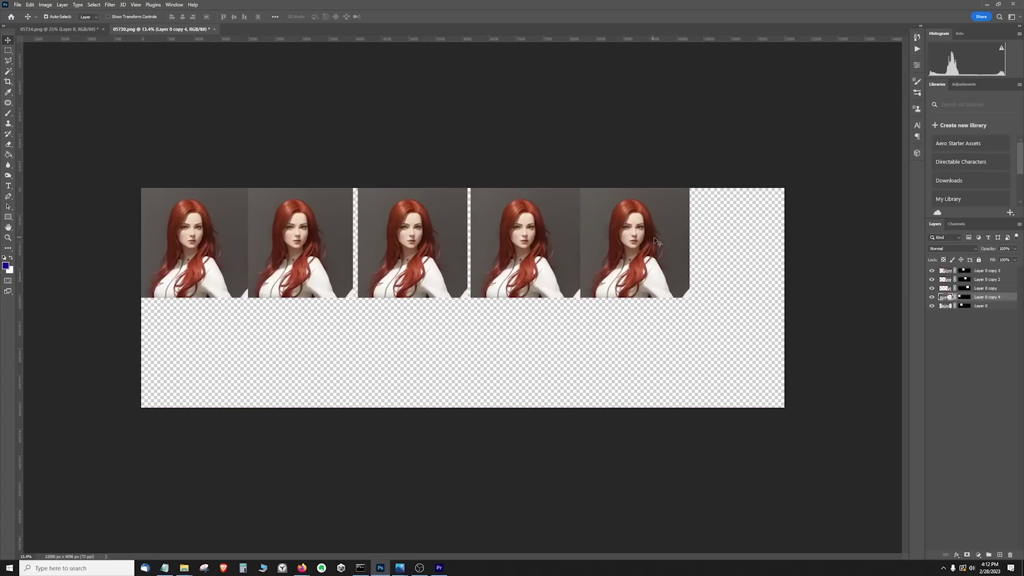
left_click_drag(688, 240, 548, 238)
left_click_drag(444, 244, 484, 241)
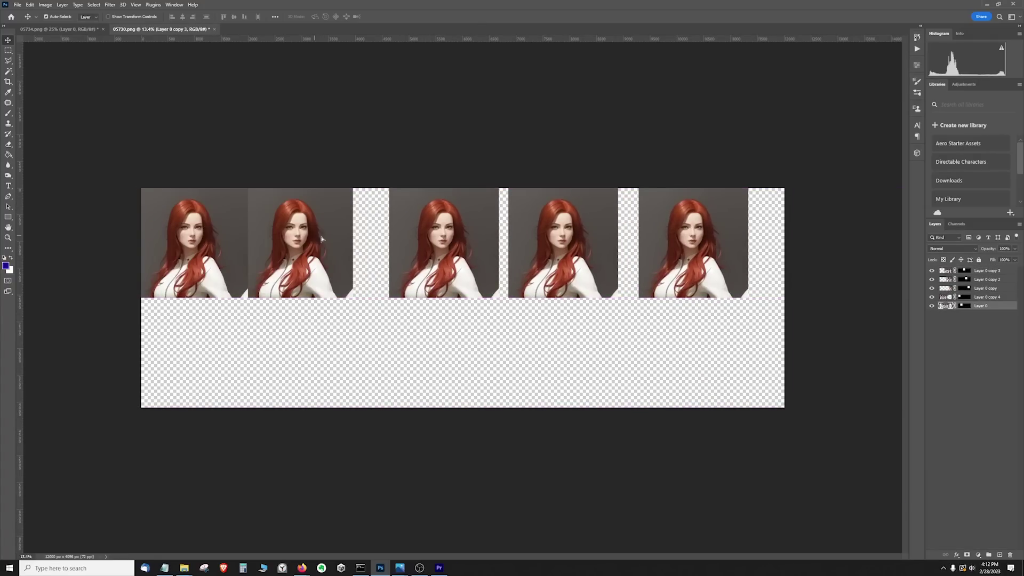
left_click_drag(304, 241, 336, 240)
left_click_drag(196, 240, 223, 239)
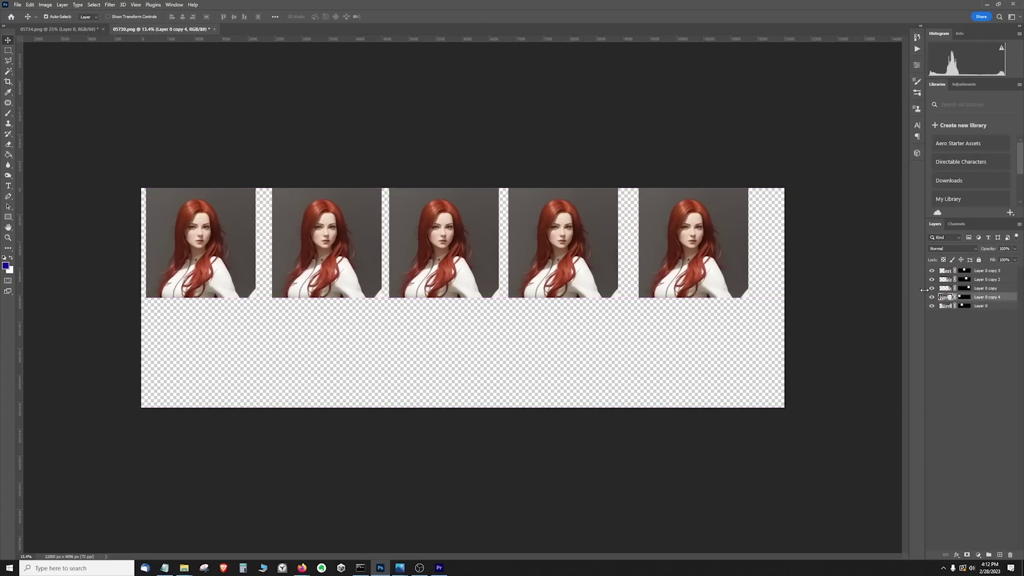
key("ctrl+0")
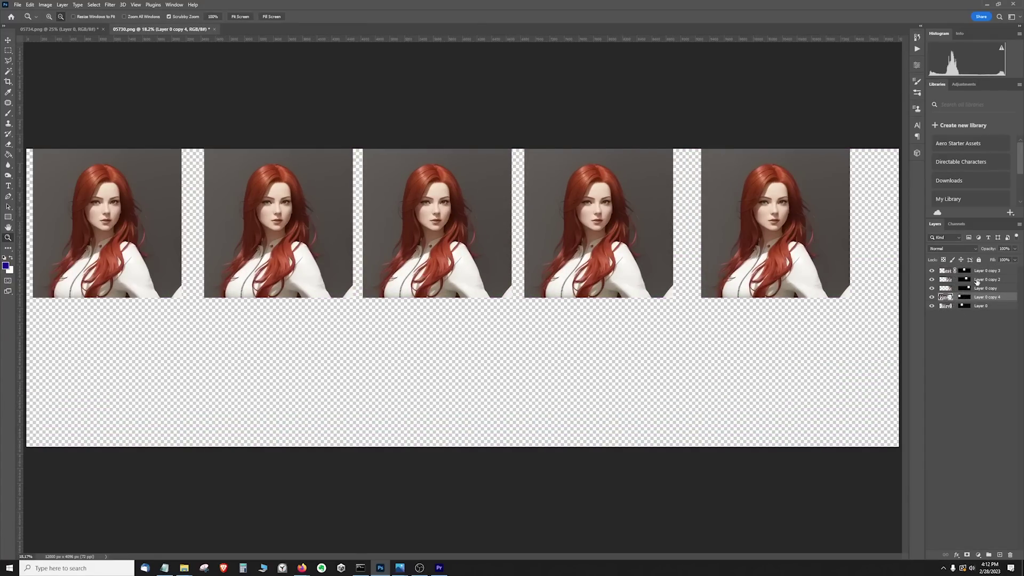
- With Move, reposition the second head frame and slide the third portrait left in its slot
left_click(946, 280)
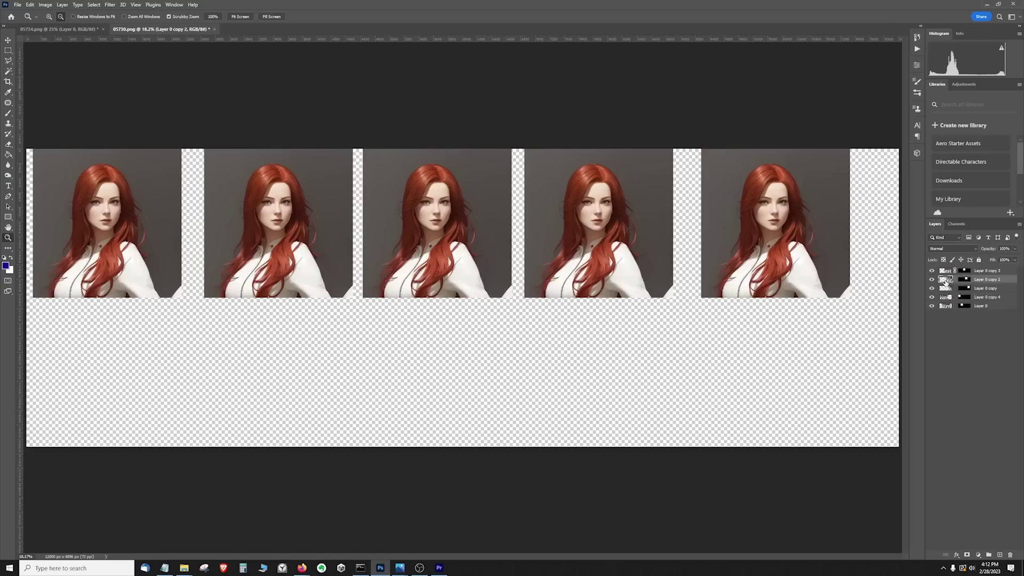
key("v")
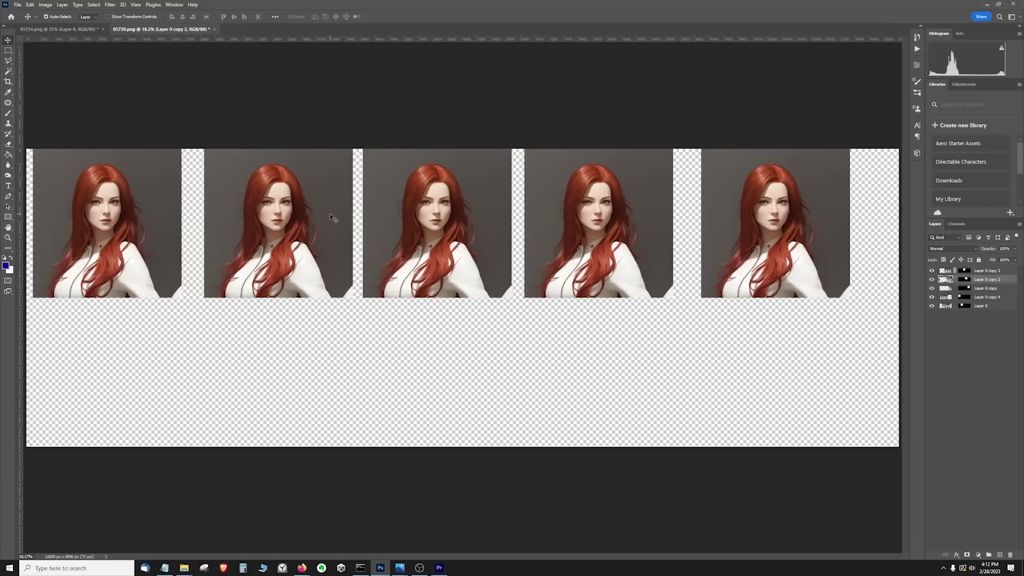
left_click_drag(331, 217, 205, 220)
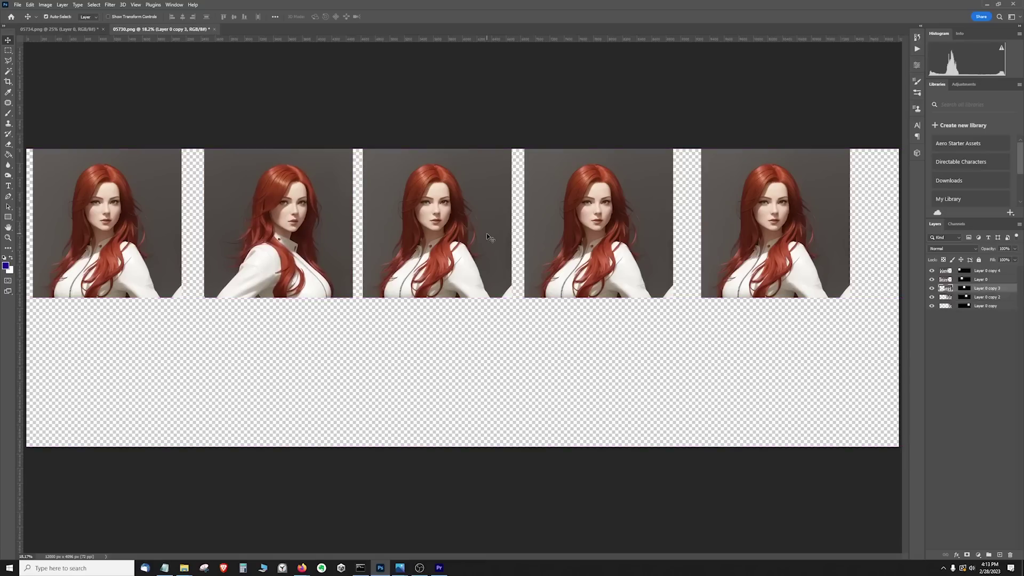
left_click_drag(488, 236, 364, 237)
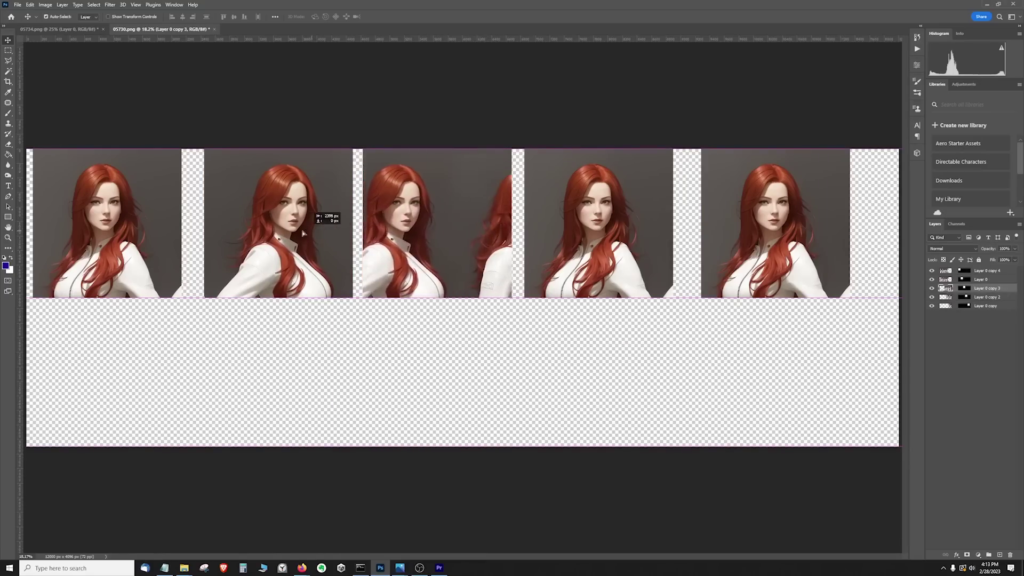
mouse_move(303, 232)
left_mouse_down()
mouse_move(228, 233)
mouse_move(240, 234)
left_mouse_up()
- Slide the fourth and fifth portraits left into position within their slots
left_click_drag(632, 232, 497, 237)
left_click_drag(560, 232, 577, 233)
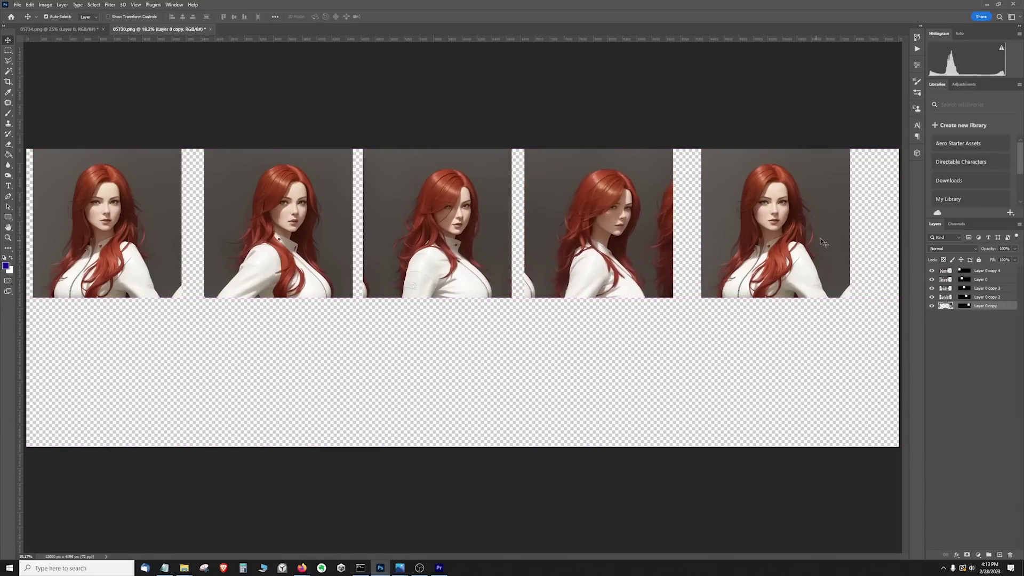
left_click_drag(822, 240, 375, 254)
left_click_drag(774, 216, 765, 218)
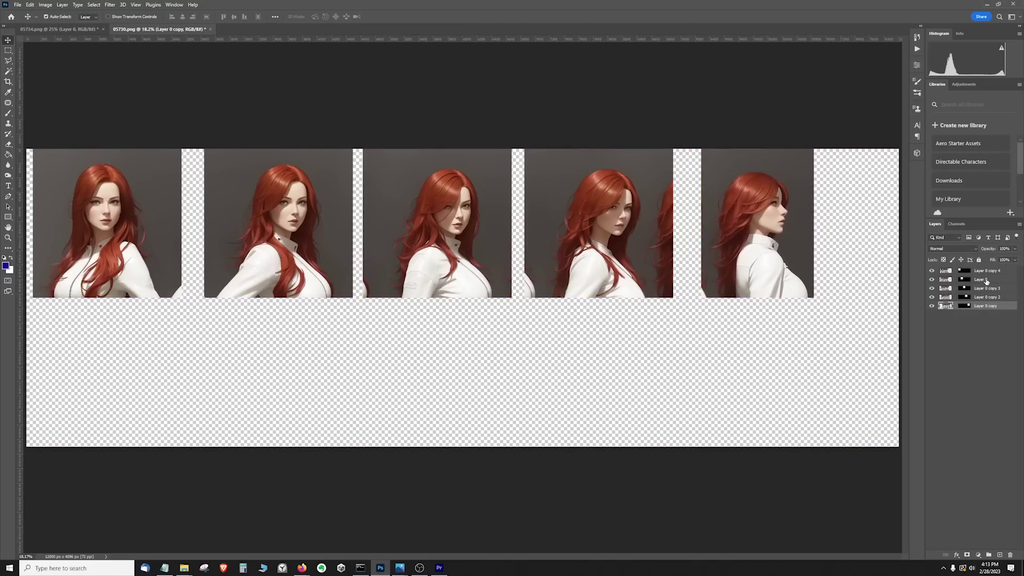
- Apply the layer masks and run Select > Subject on the first portrait
right_click(970, 274)
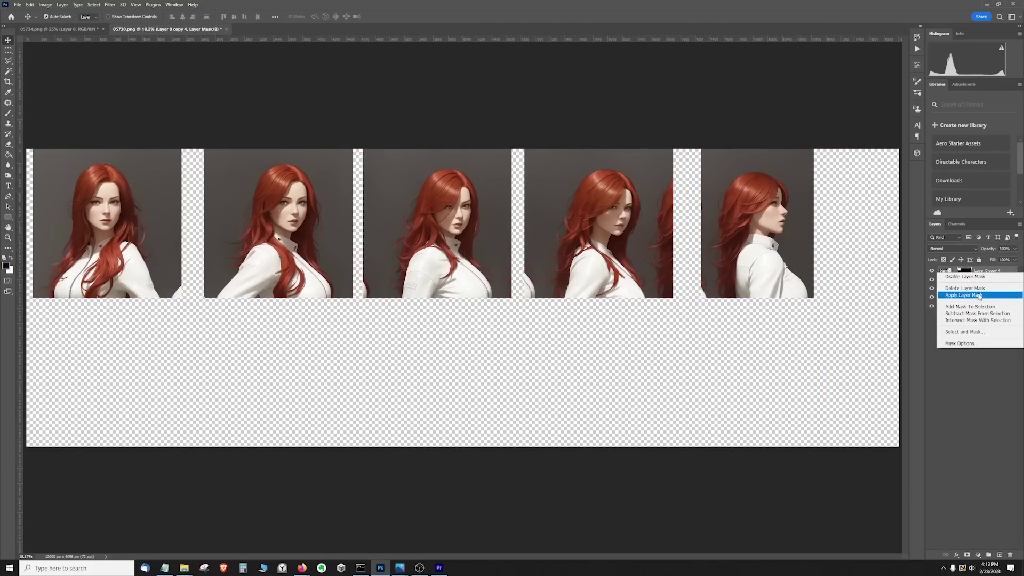
left_click(961, 291)
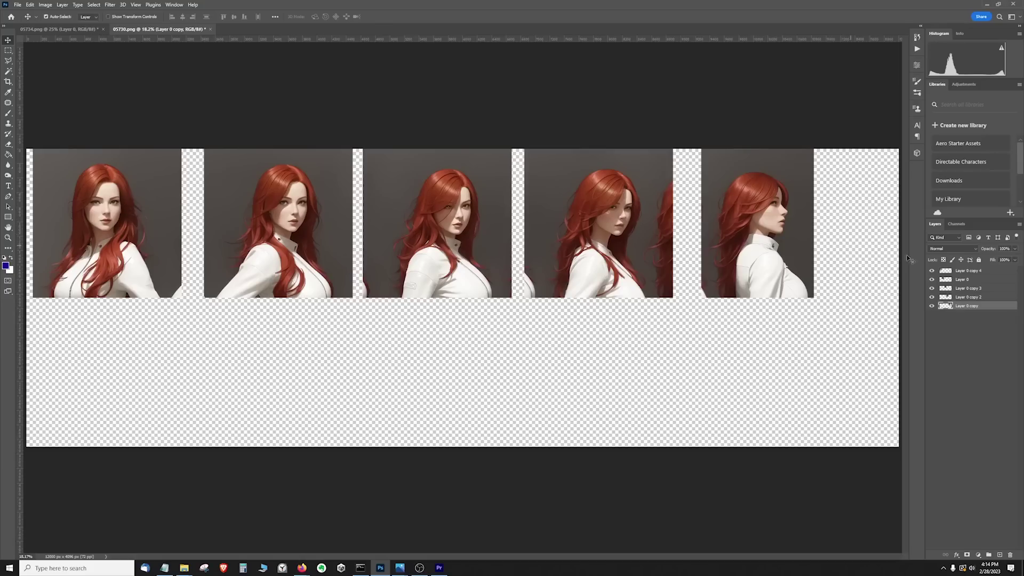
left_click(123, 189)
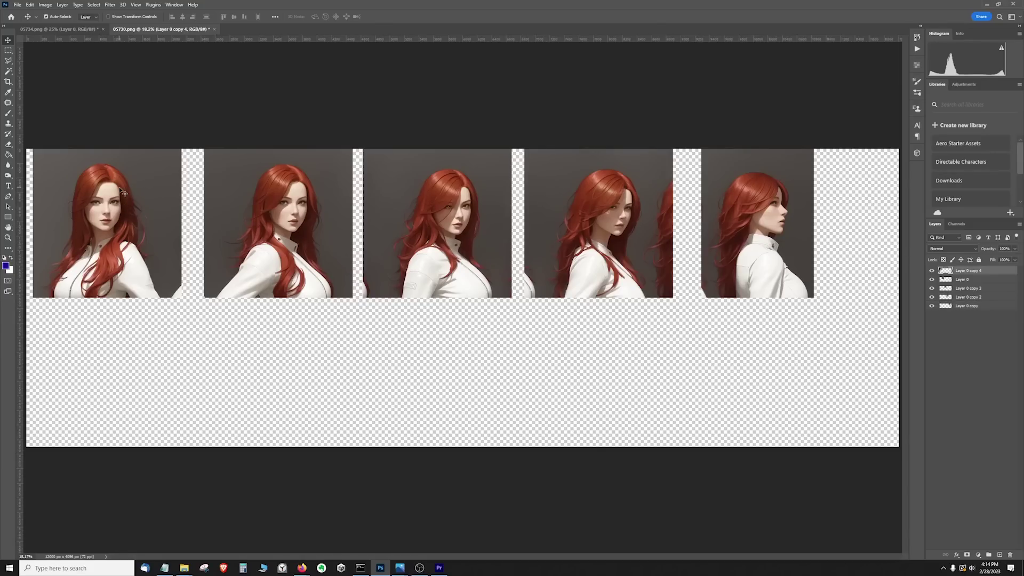
left_click(95, 5)
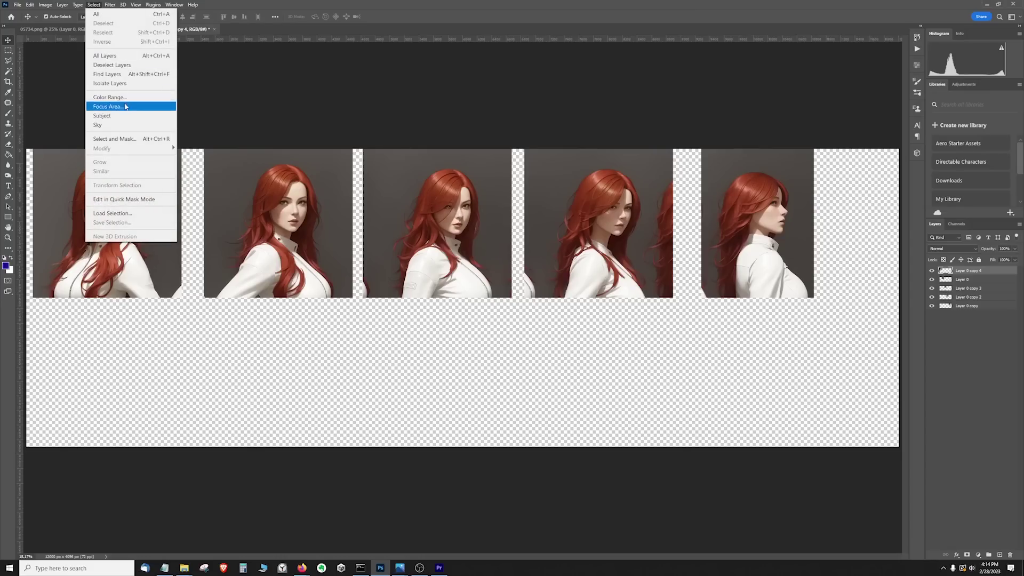
left_click(102, 116)
- Run Select > Subject on the second and third portraits
left_click(280, 224)
left_click(95, 5)
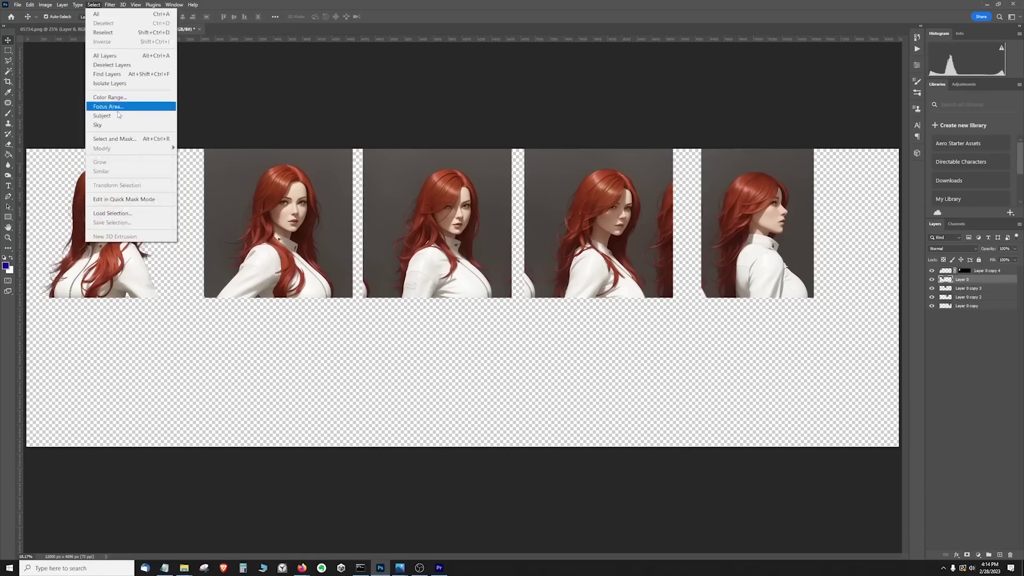
left_click(102, 115)
left_click(437, 200)
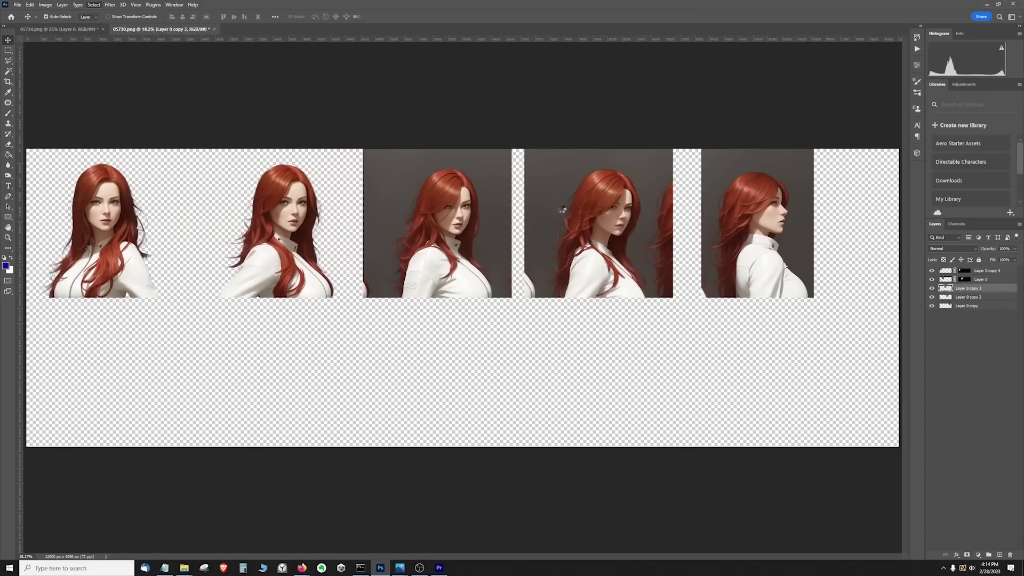
left_click(94, 4)
left_click(102, 115)
- Run Select > Subject on the fourth and fifth portraits and apply the fifth's mask
left_click(600, 200)
left_click(95, 5)
left_click(102, 115)
left_click(756, 208)
right_click(964, 306)
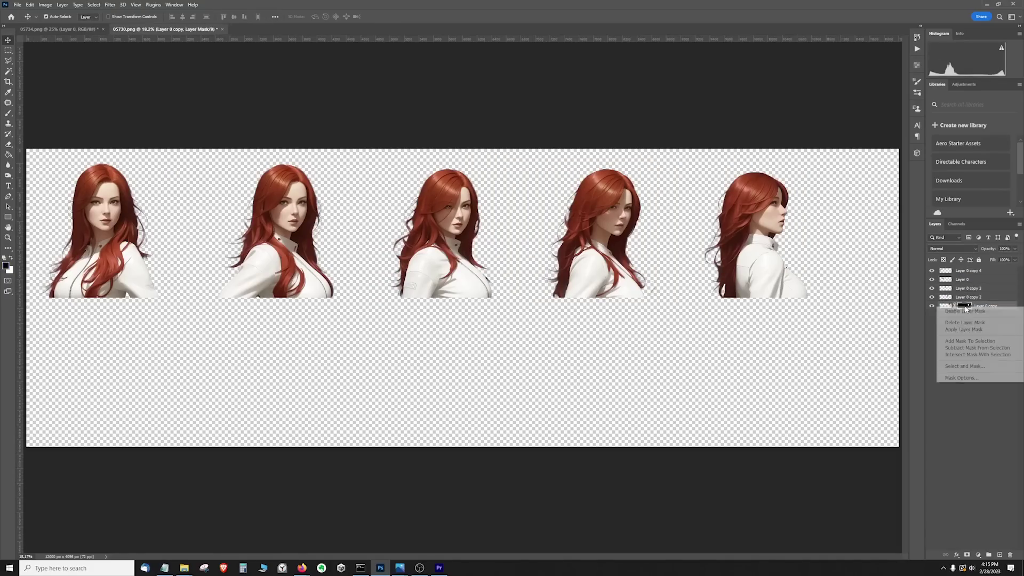
left_click(965, 323)
key("z")
scroll(267, 328, "up", 5)
scroll(268, 213, "down", 5)
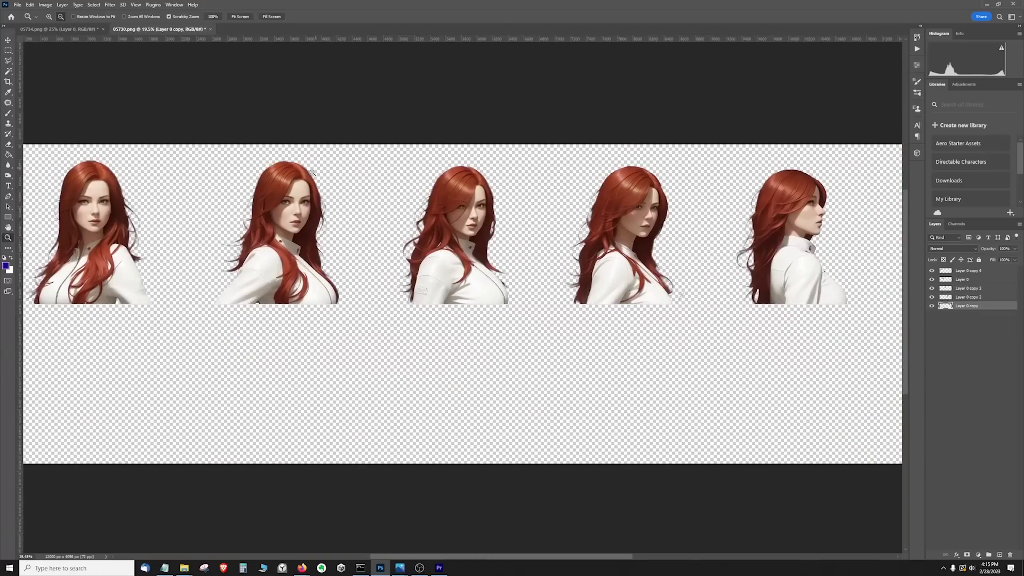
scroll(312, 172, "down", 3)
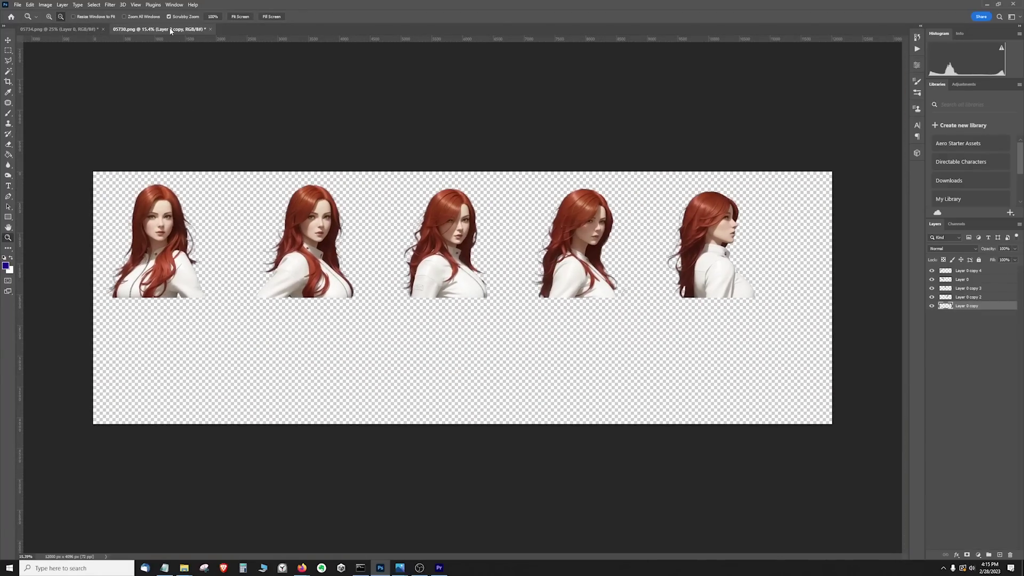
- In 05734.png, Magic Wand-select the grey background, delete it, and fit the image on screen
left_click(60, 28)
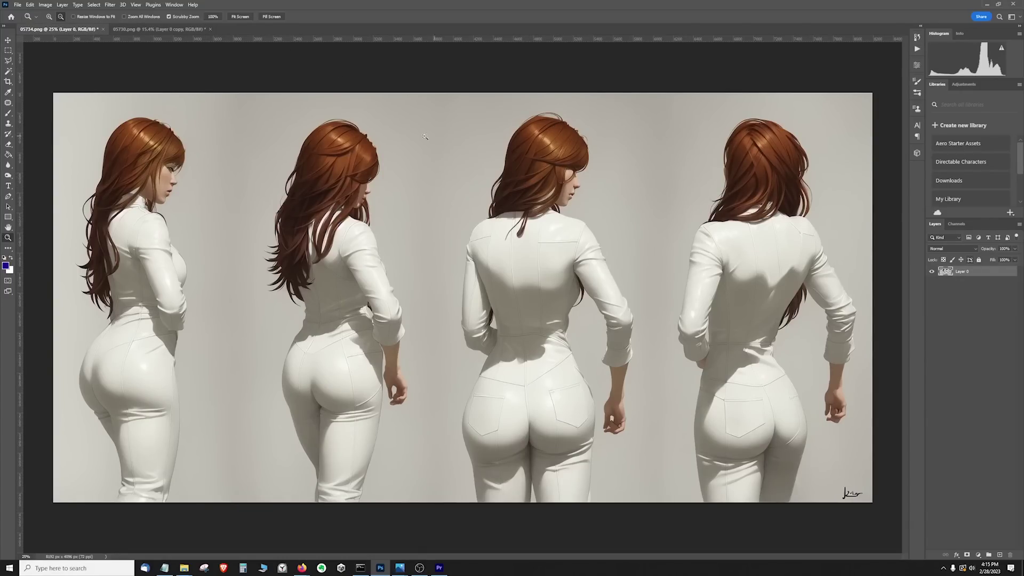
key("w")
left_click(124, 114)
key("Delete")
scroll(391, 245, "up", 8)
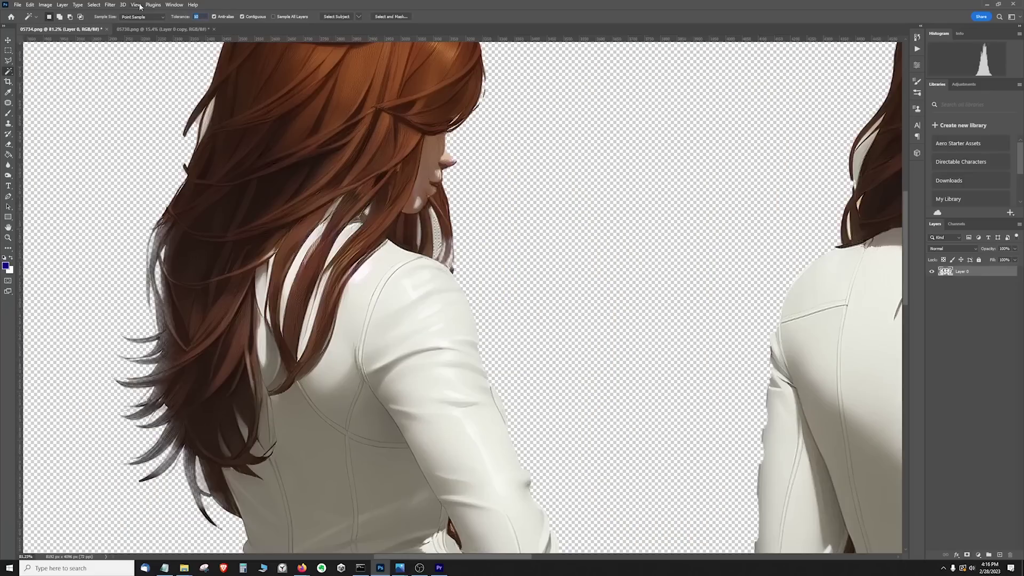
key("ctrl+0")
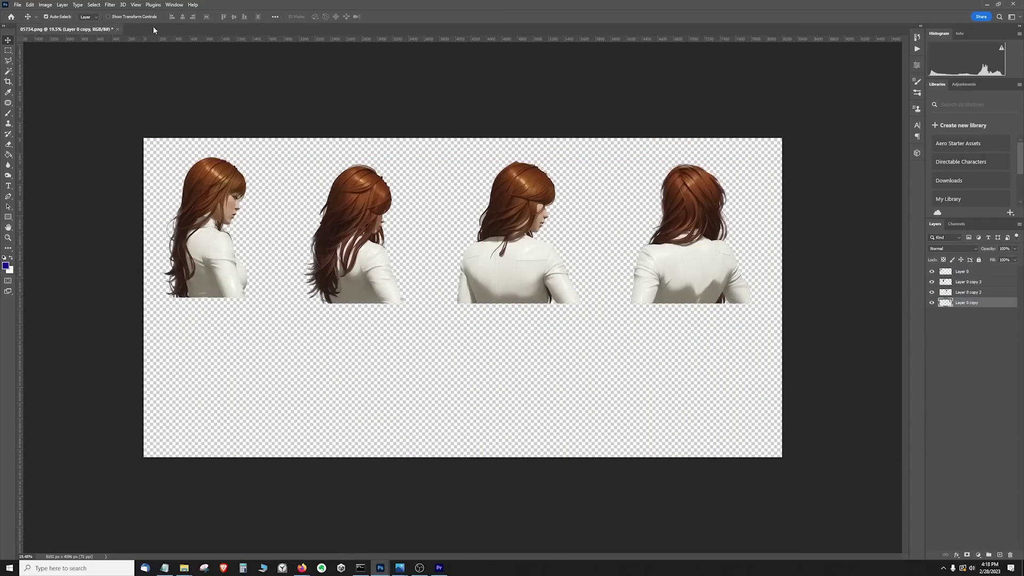
- Float 05734.png and move its four cutout layers into 05730.png as a second row
left_click_drag(91, 30, 277, 217)
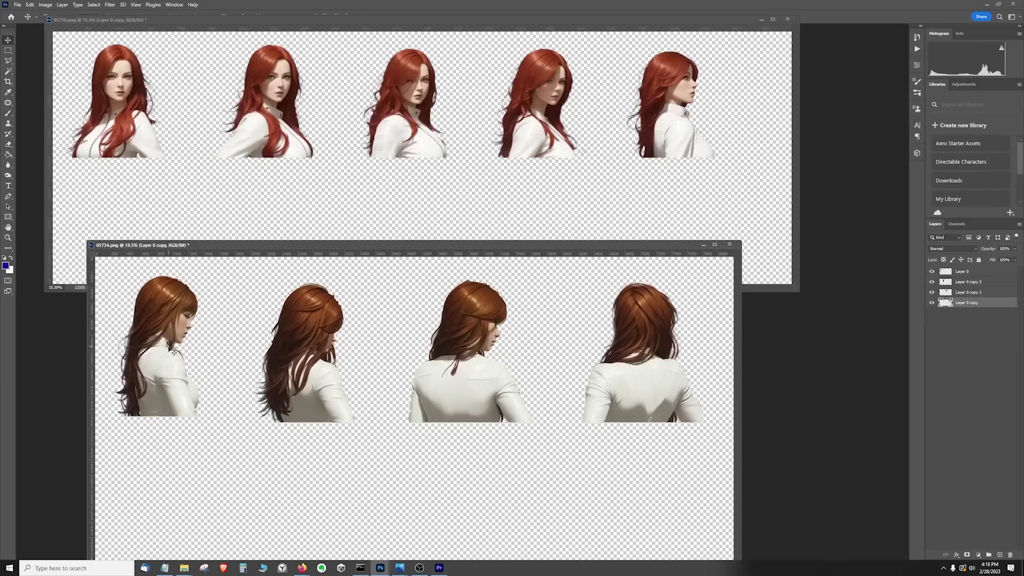
left_click(961, 273)
left_click(960, 304, "shift")
left_click_drag(486, 325, 492, 185)
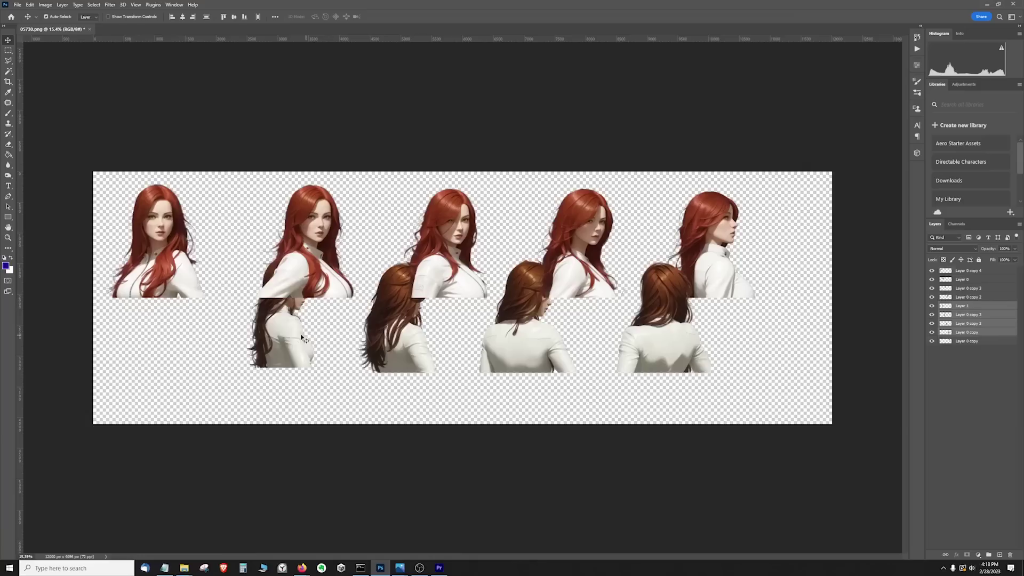
left_click_drag(348, 264, 228, 382)
left_click(703, 363)
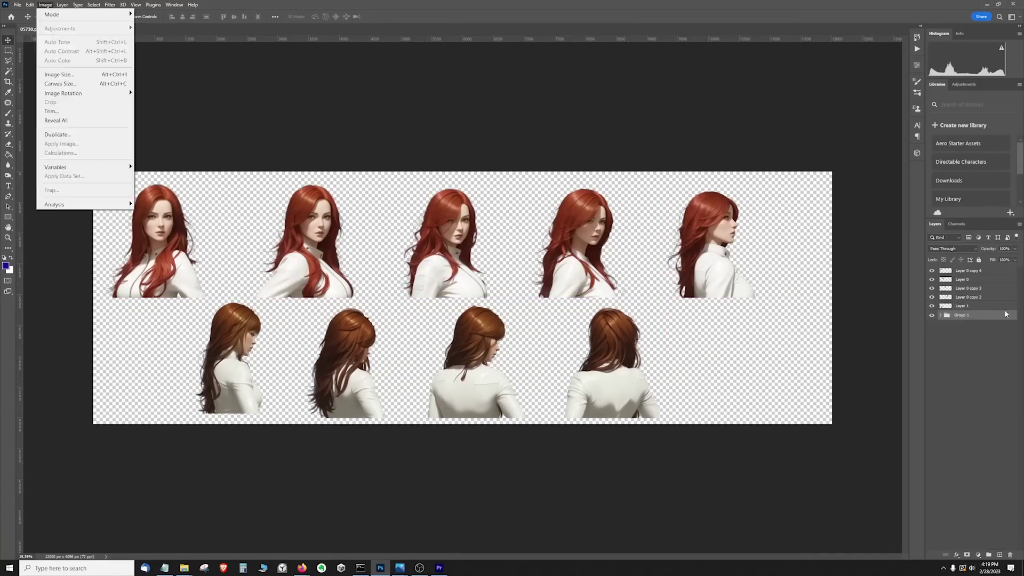
- Shift the bottom-row cutouts and toggle a cutout layer's visibility
mouse_move(724, 355)
left_mouse_down()
mouse_move(496, 385)
mouse_move(548, 348)
mouse_move(528, 377)
left_mouse_up()
left_click(932, 334)
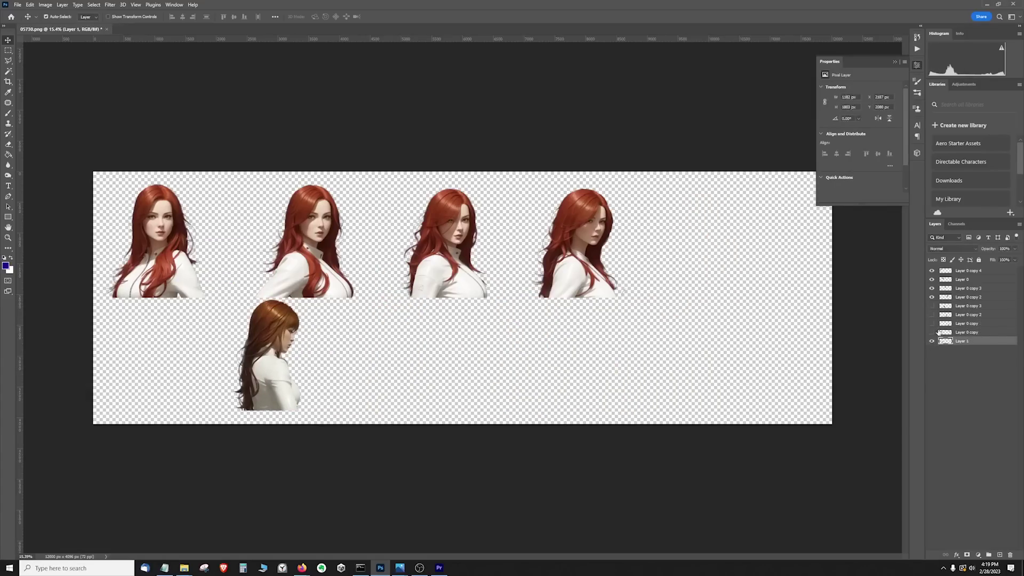
left_click(931, 334)
- Boost the back-view reds with Hue/Saturation and brighten them with Curves
key("ctrl+u")
left_click_drag(789, 379, 797, 380)
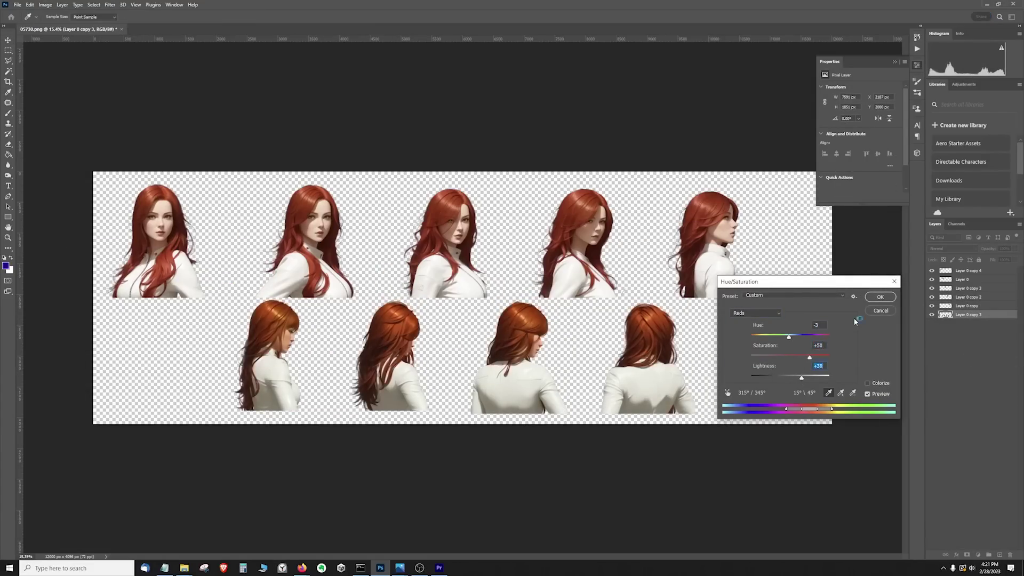
key("Return")
key("ctrl+m")
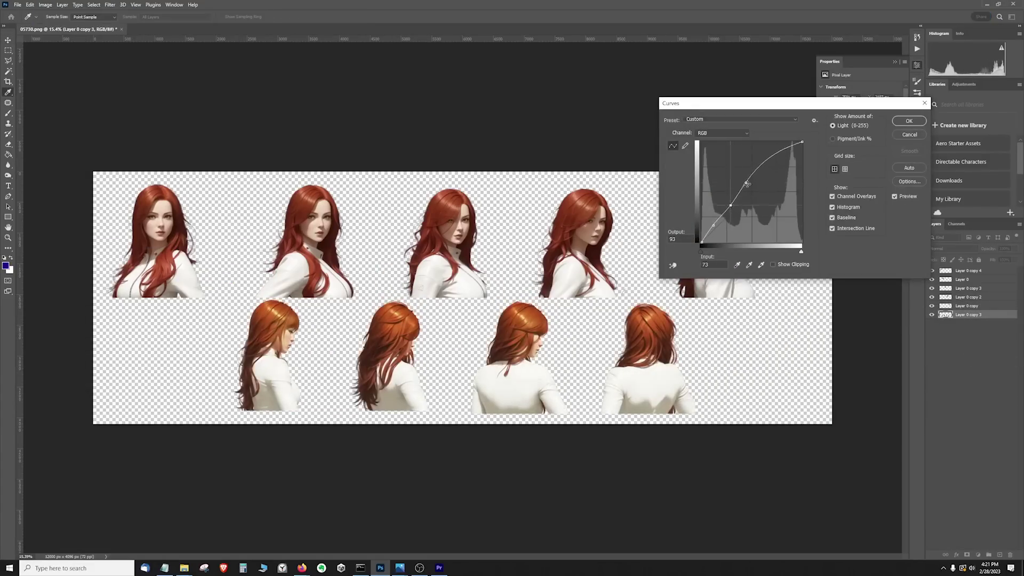
key("Return")
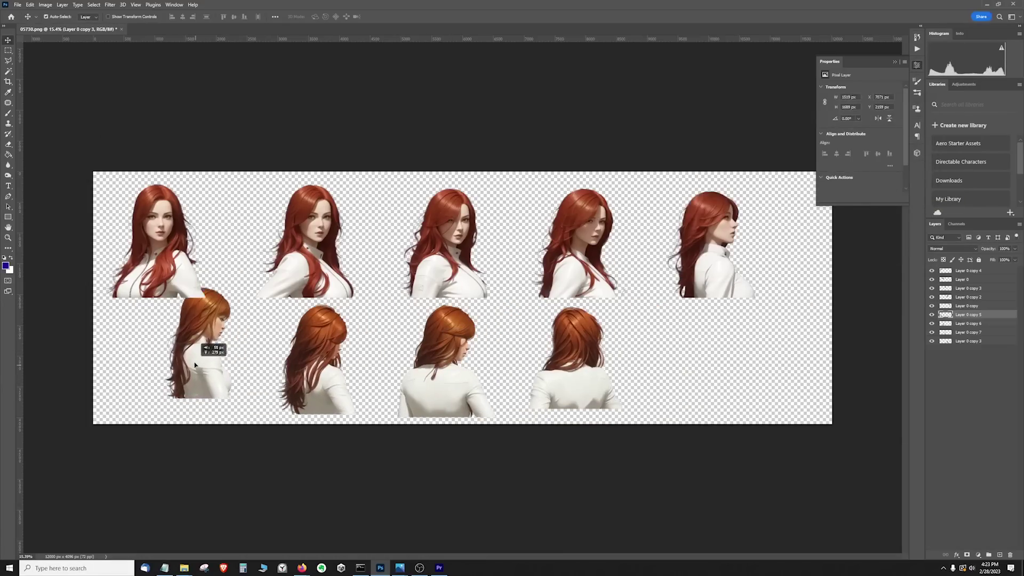
- Realign the first, third and fourth back-view cutouts and add a horizontal guide
left_click_drag(387, 356, 320, 348)
left_click_drag(418, 363, 445, 365)
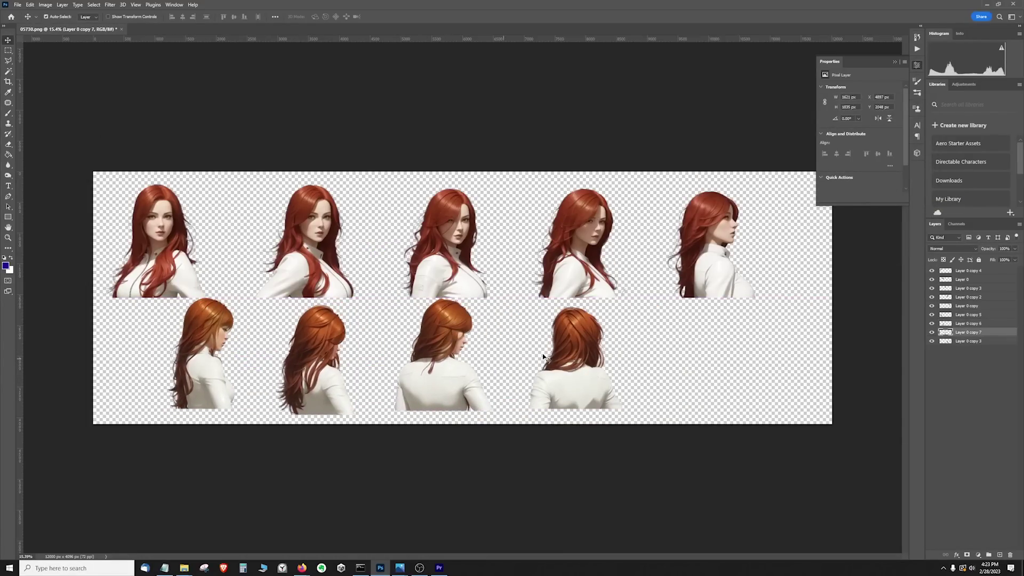
left_click_drag(553, 358, 576, 356)
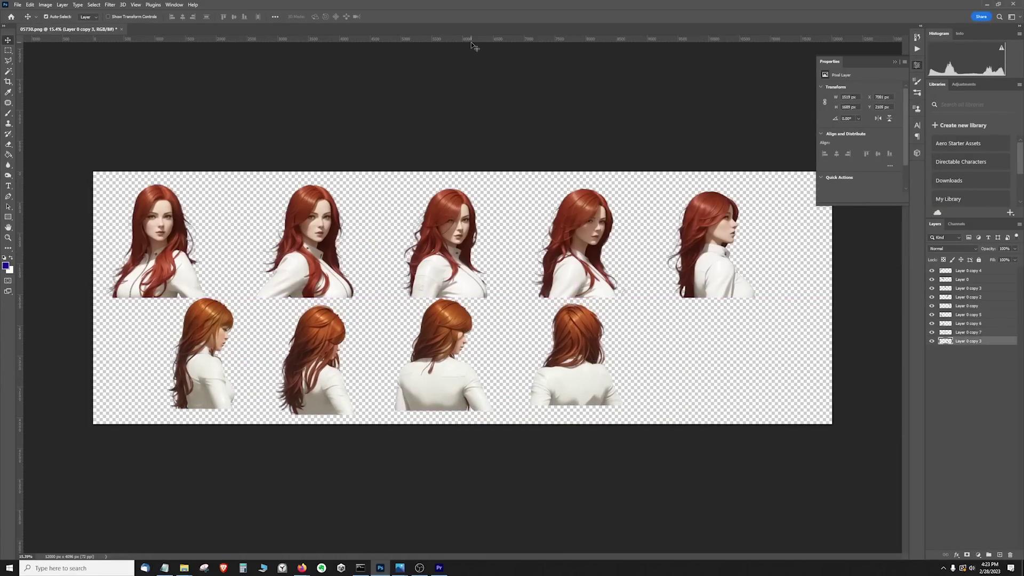
left_click_drag(470, 39, 476, 187)
- Add a vertical centre guide and drag the left portraits onto it, zooming in
left_click_drag(27, 235, 450, 235)
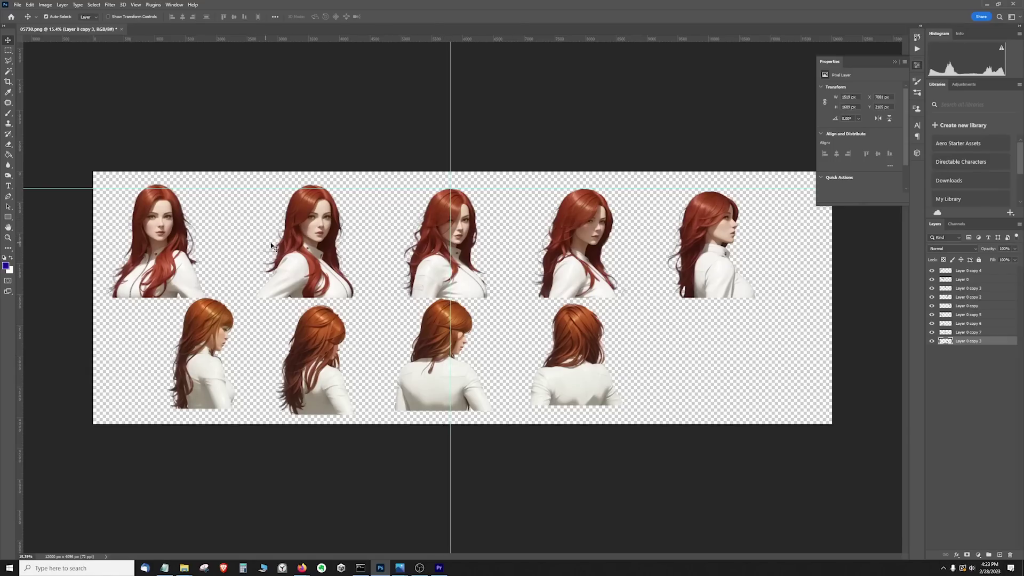
left_click(143, 239)
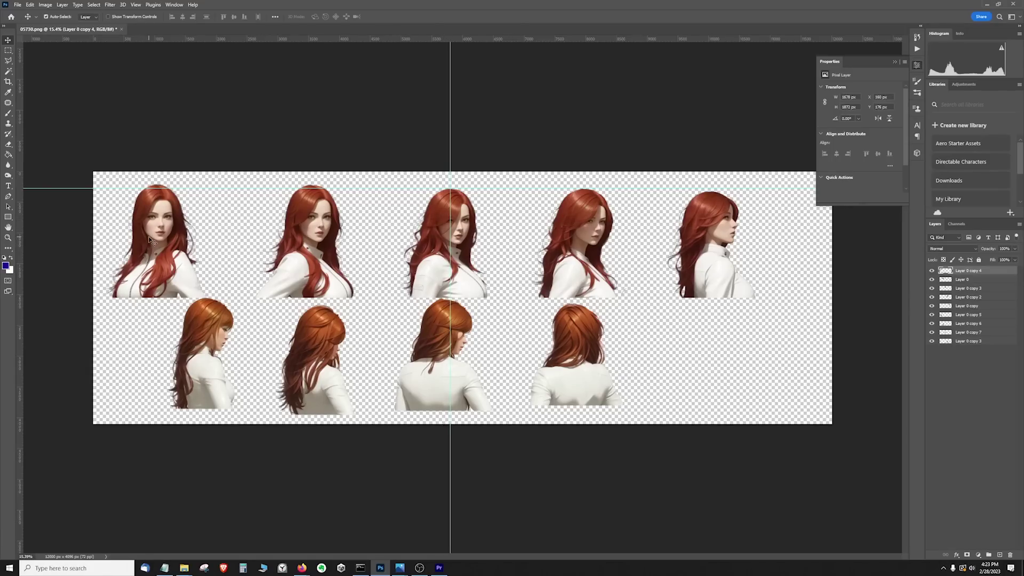
mouse_move(149, 236)
left_mouse_down()
mouse_move(456, 236)
mouse_move(454, 226)
left_mouse_up()
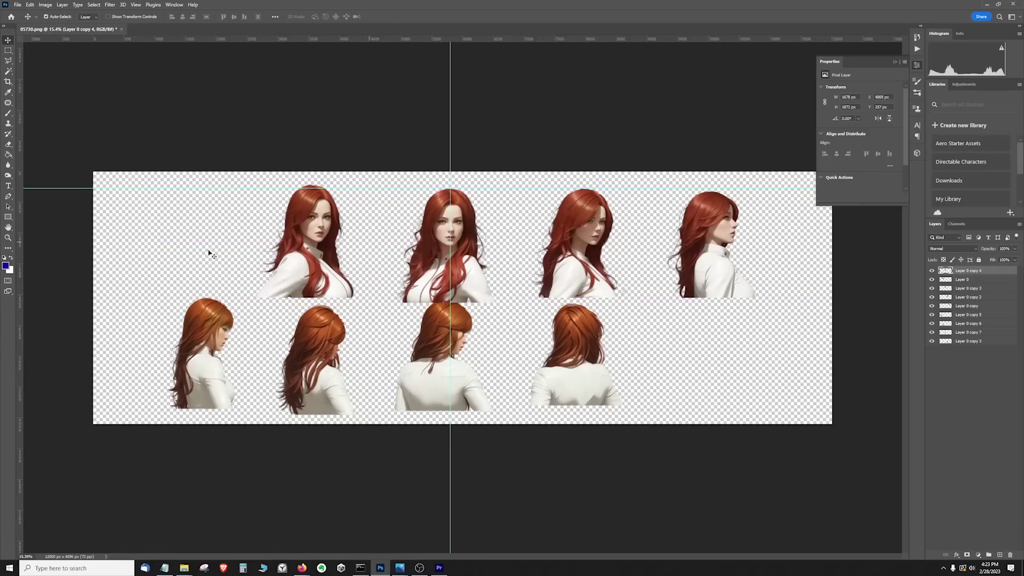
left_click(9, 237)
left_click_drag(404, 239, 483, 229)
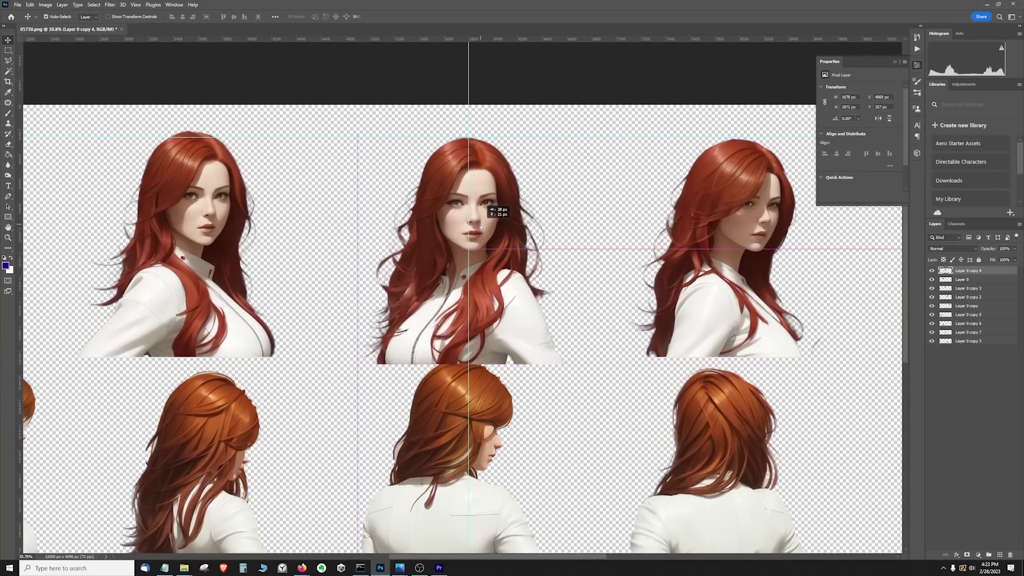
mouse_move(207, 254)
left_mouse_down()
mouse_move(490, 259)
mouse_move(597, 249)
left_mouse_up()
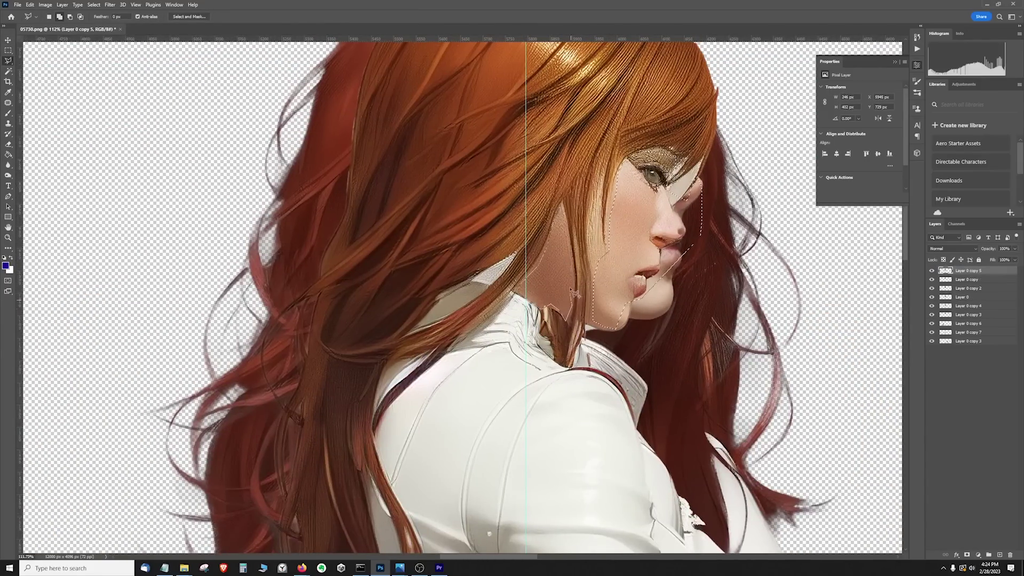
- Add a Hue/Saturation adjustment over the face selection, adjust its mask, and zoom out to fit
left_click(989, 477)
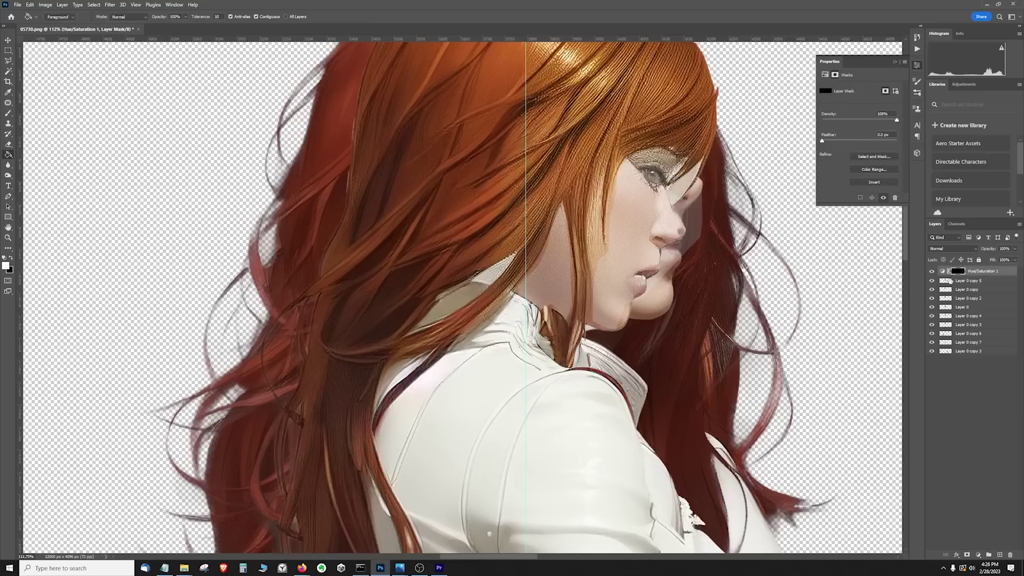
right_click(960, 288)
left_click(967, 286)
key("ctrl+0")
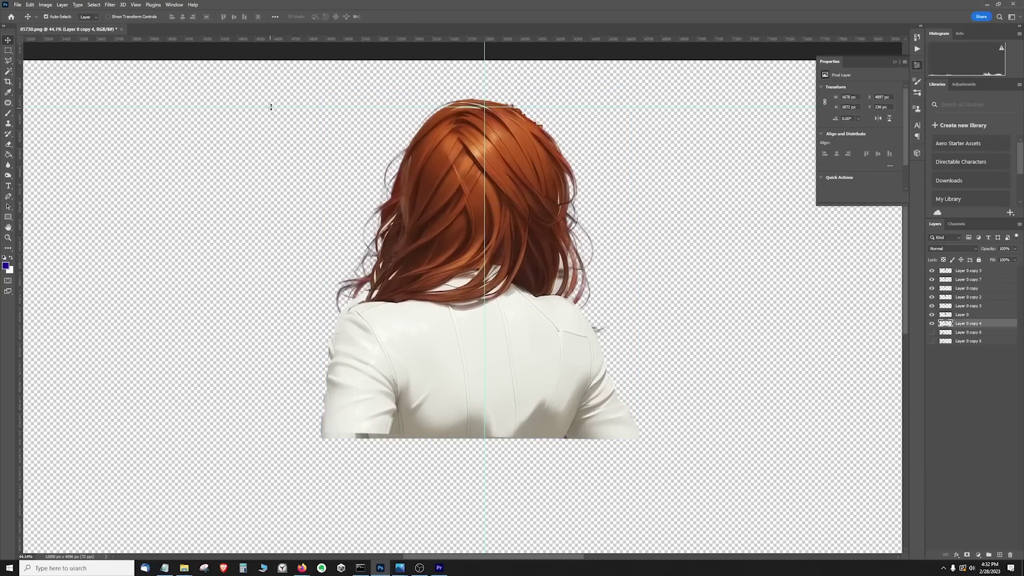
- Crop the canvas to a Normal-style rectangular selection drawn around the figure
left_click(8, 50)
left_click_drag(301, 77, 497, 156)
left_click(191, 22)
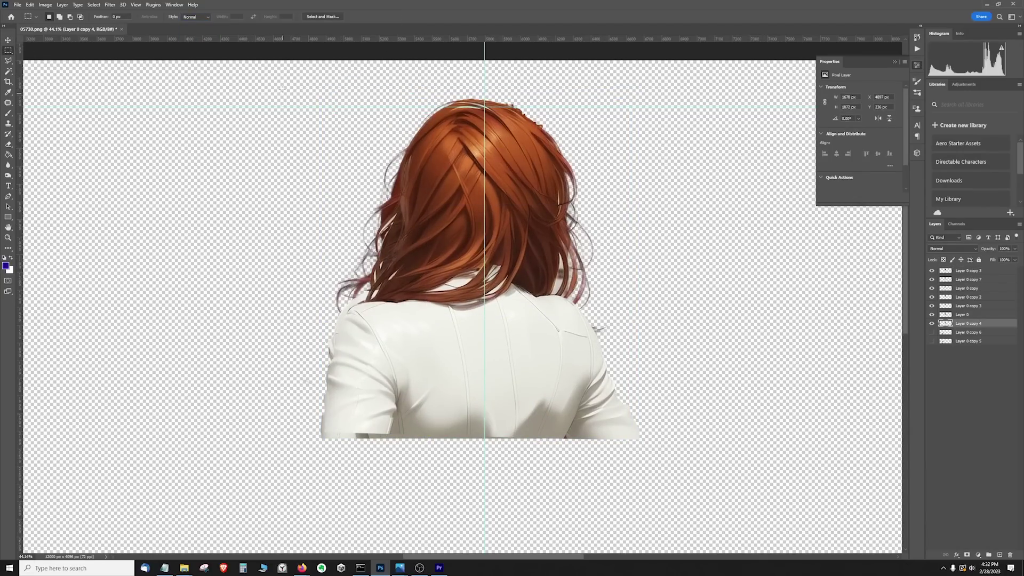
mouse_move(288, 81)
left_mouse_down()
mouse_move(554, 277)
mouse_move(649, 456)
left_mouse_up()
left_click(45, 5)
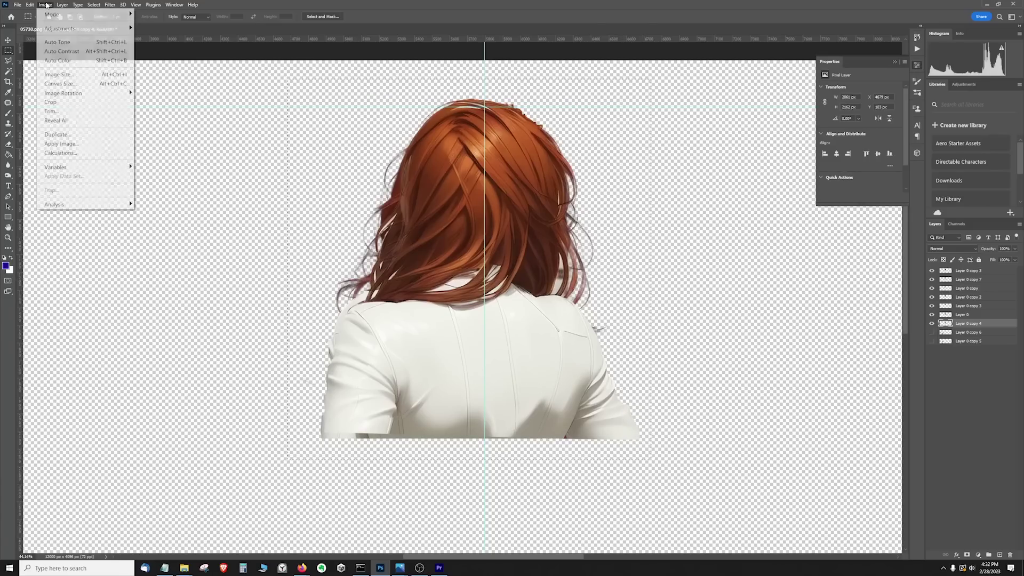
left_click(75, 102)
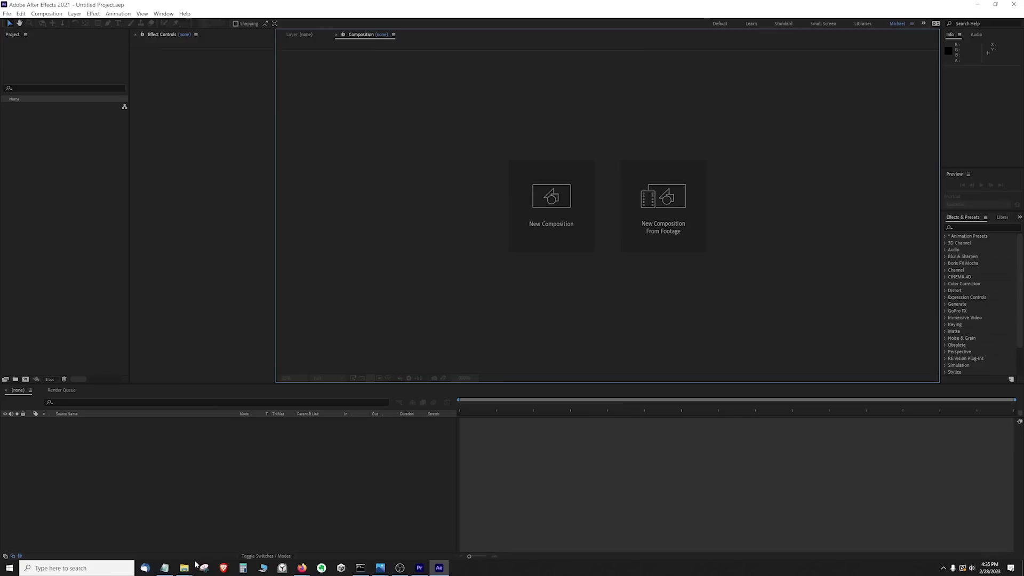
- Drag headrotation_1-7.psd from File Explorer into the Project panel and import it as a Composition
left_click(185, 568)
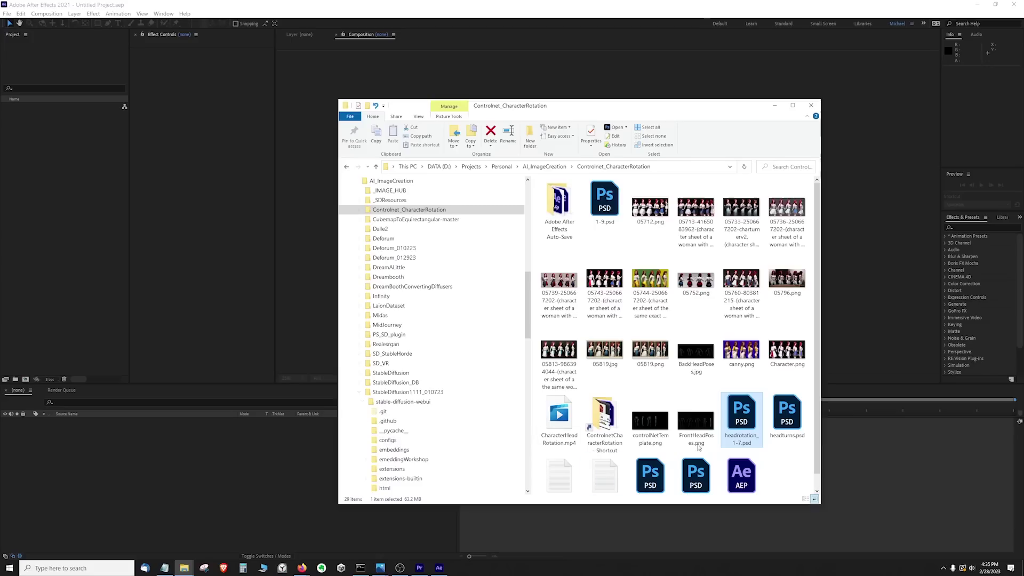
left_click_drag(742, 417, 54, 236)
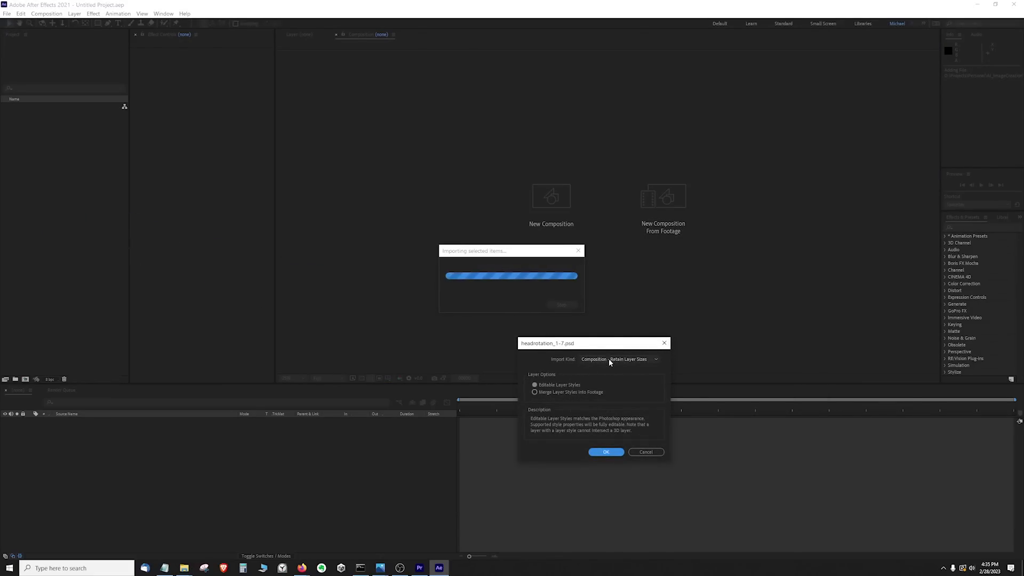
left_click(613, 453)
left_click(53, 205)
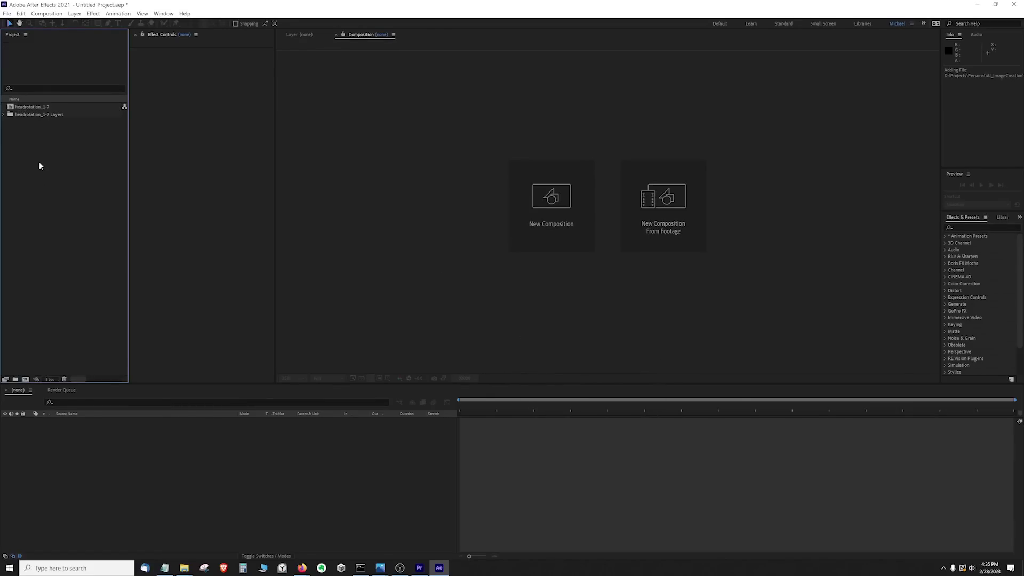
- Open the headrotation_1-7 comp, preview it, and trim all seven layers with Alt+]
double_click(12, 108)
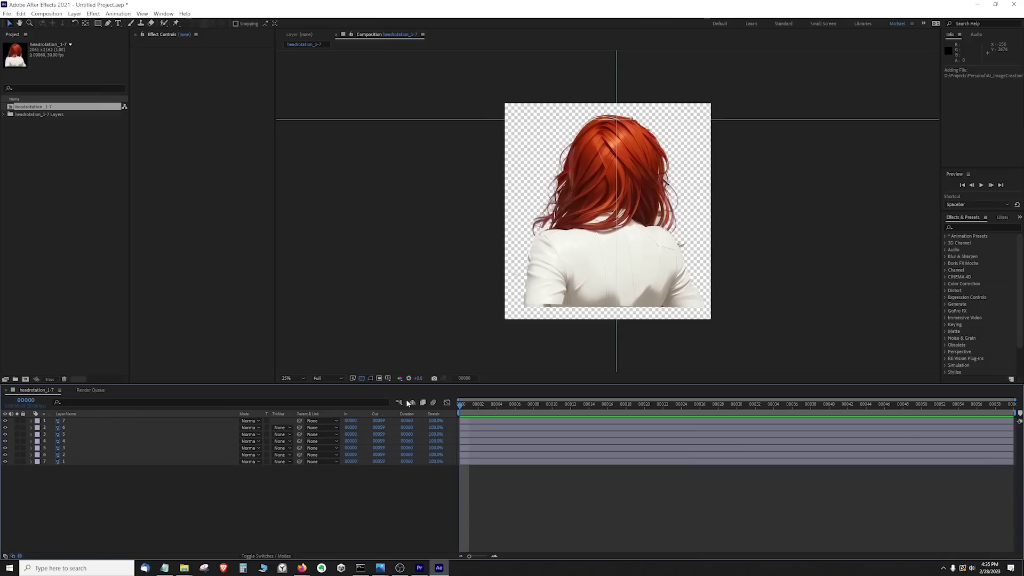
key("space")
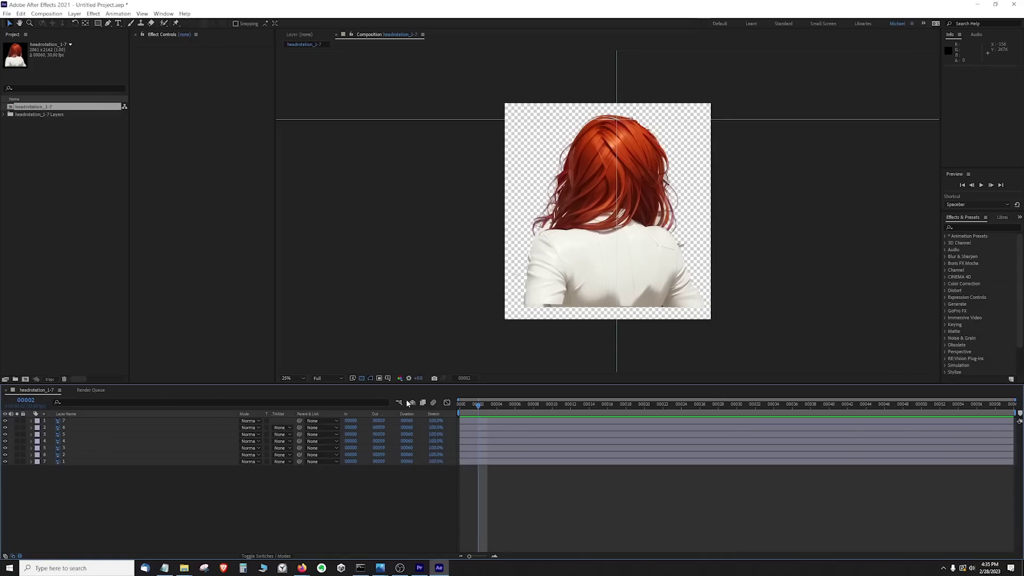
left_click_drag(68, 493, 94, 426)
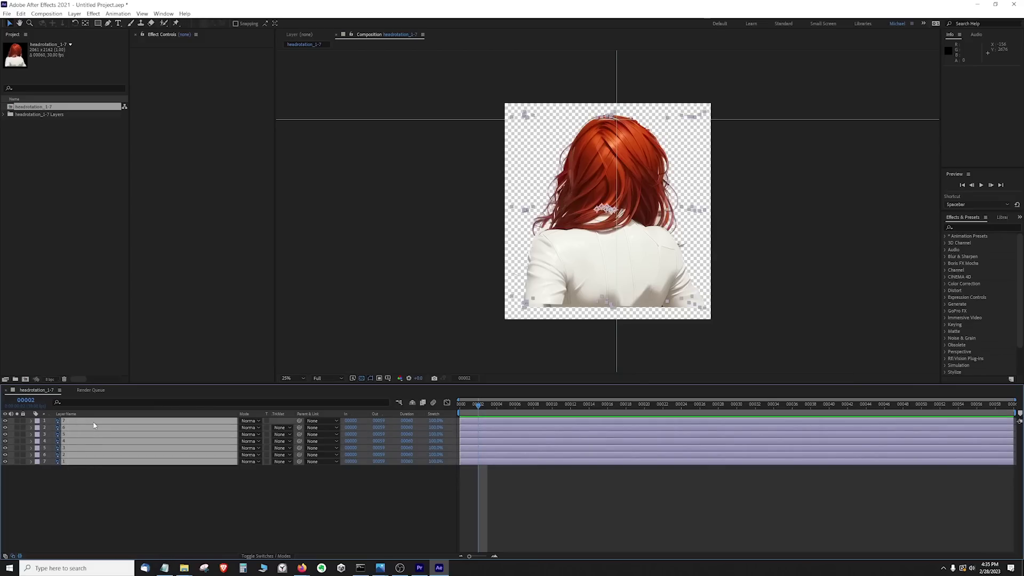
key("alt+bracketright")
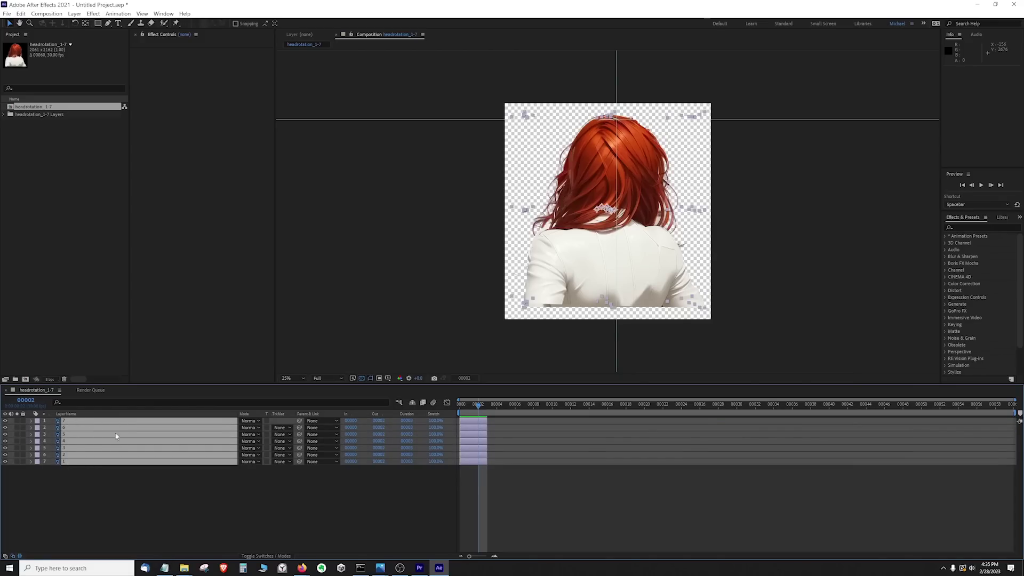
- Sequence the seven trimmed layers one after another using Keyframe Assistant, then scrub to preview
right_click(180, 444)
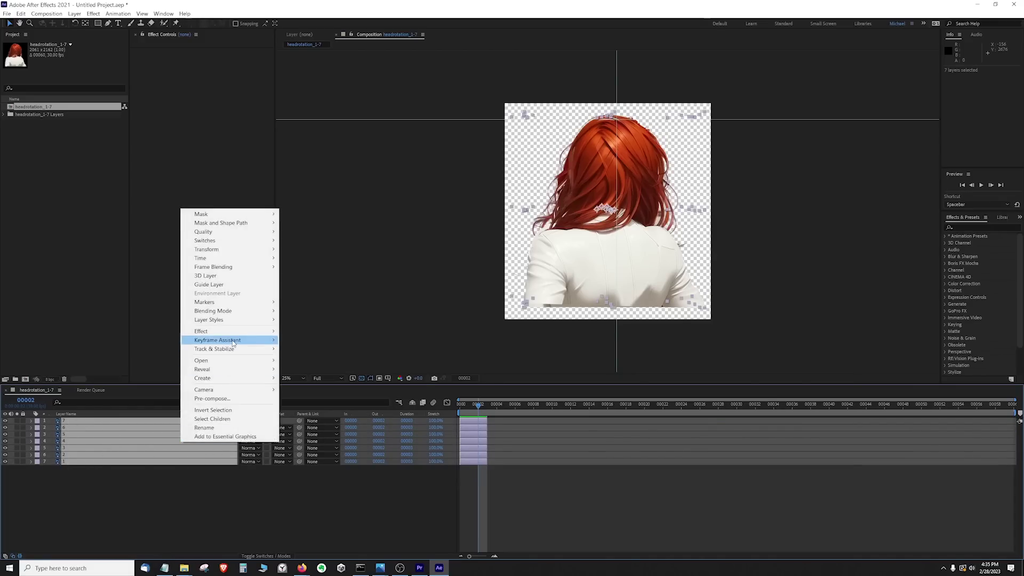
mouse_move(216, 340)
left_click(314, 417)
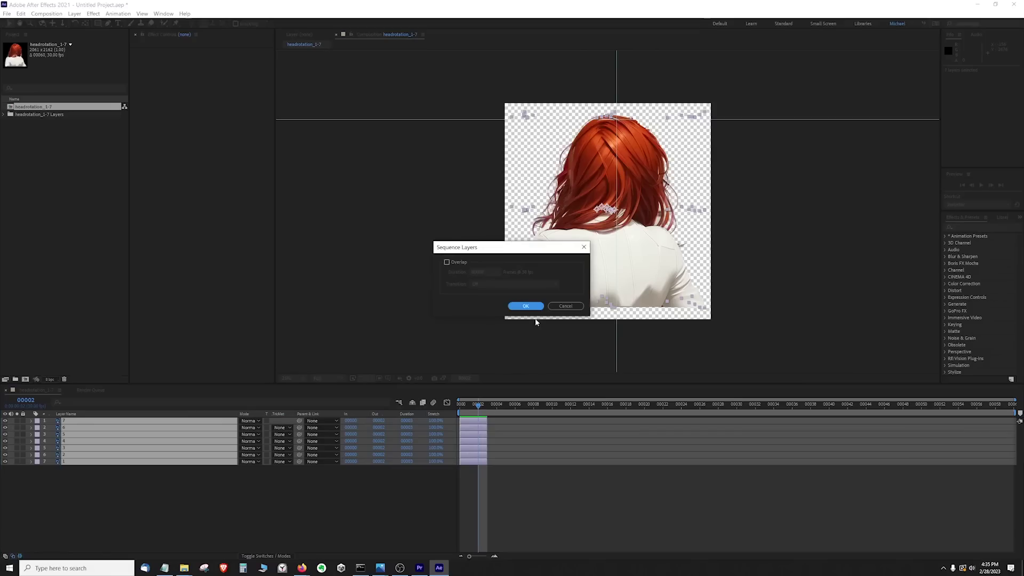
left_click(525, 306)
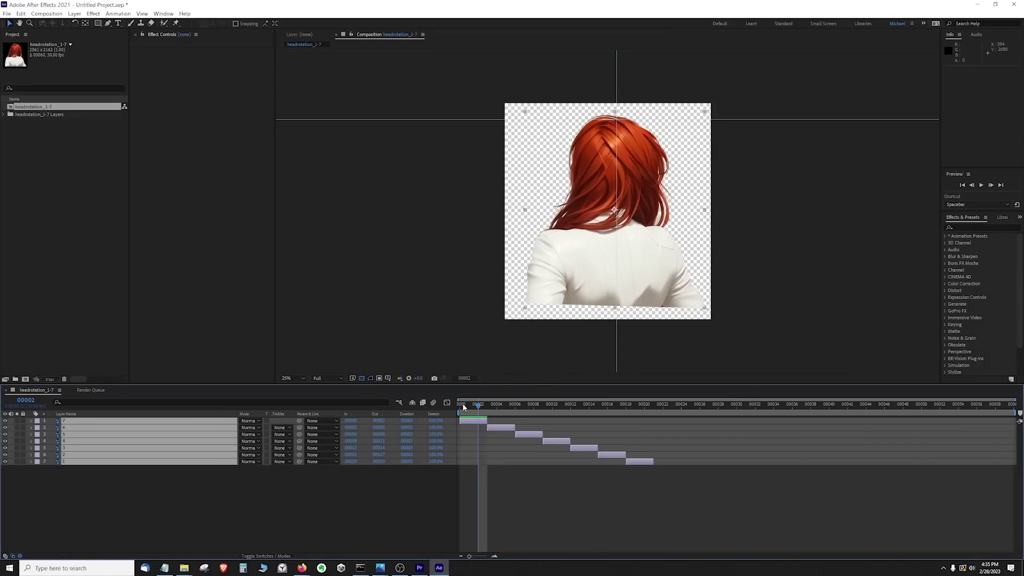
mouse_move(464, 406)
left_mouse_down()
mouse_move(624, 405)
mouse_move(448, 405)
left_mouse_up()
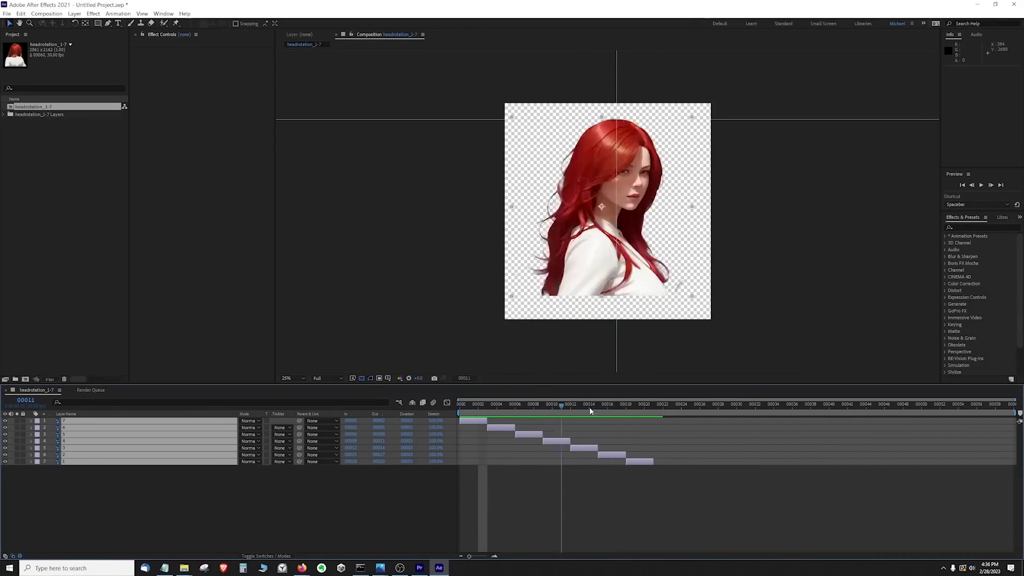
- Scrub through the rotation to compare back, side and front views, then select layers 2–6
mouse_move(597, 405)
left_mouse_down()
mouse_move(664, 406)
mouse_move(481, 405)
mouse_move(560, 405)
mouse_move(586, 427)
mouse_move(627, 430)
mouse_move(470, 427)
mouse_move(653, 434)
mouse_move(493, 435)
left_mouse_up()
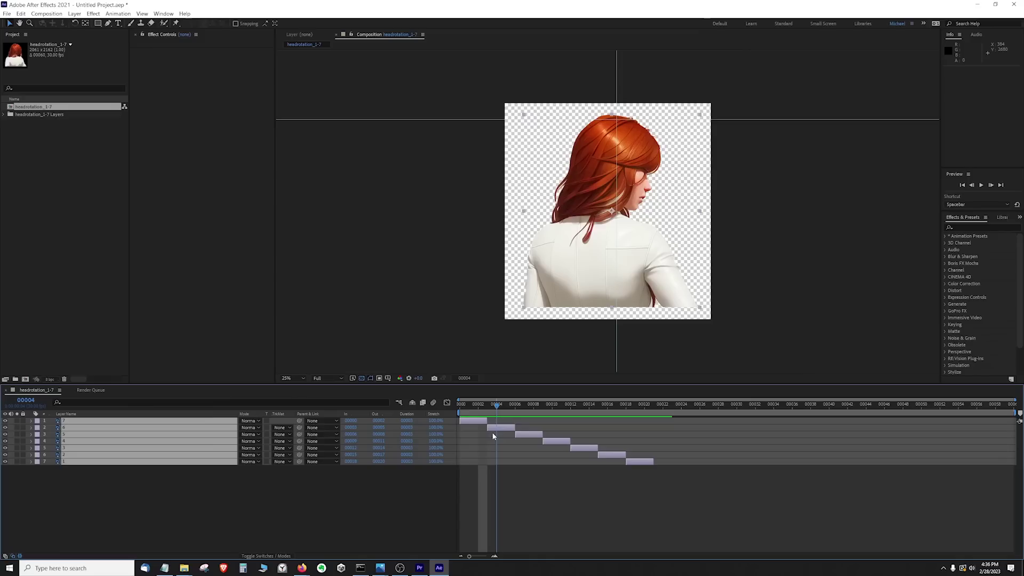
mouse_move(493, 436)
left_mouse_down()
mouse_move(459, 431)
mouse_move(508, 437)
left_mouse_up()
left_click(509, 437)
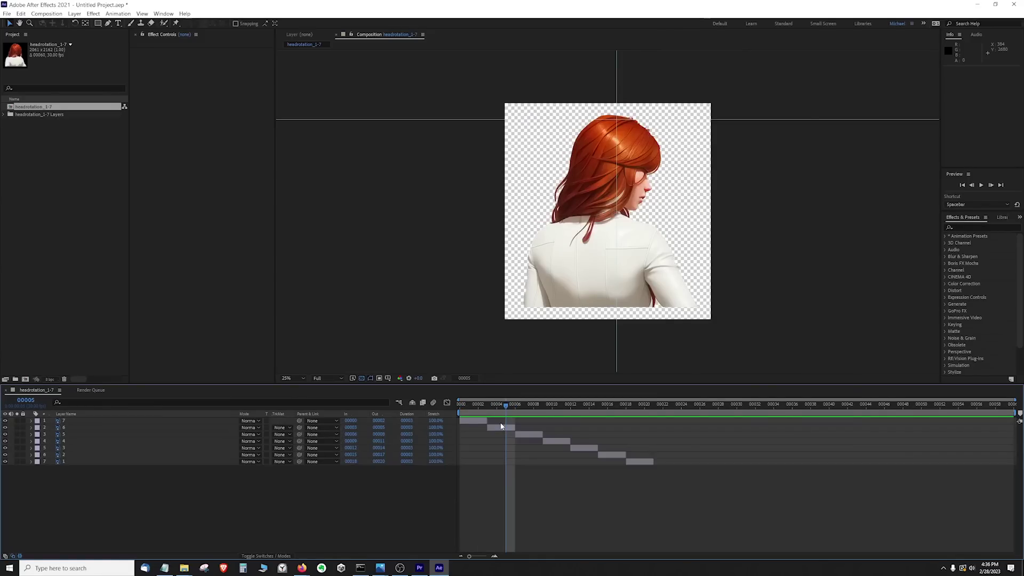
left_click(502, 430)
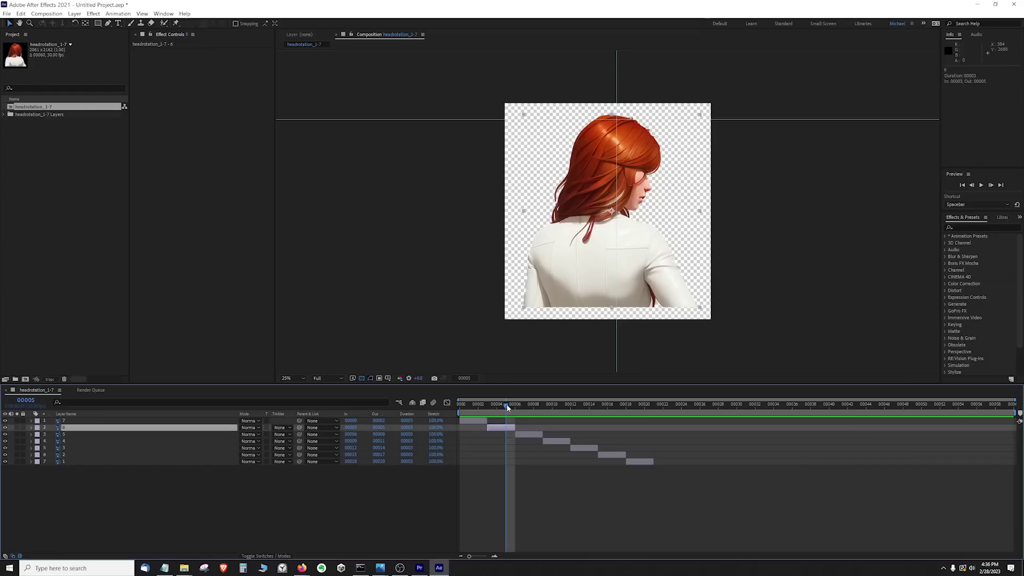
mouse_move(507, 405)
left_mouse_down()
mouse_move(643, 432)
mouse_move(617, 432)
left_mouse_up()
left_click(609, 454, "shift")
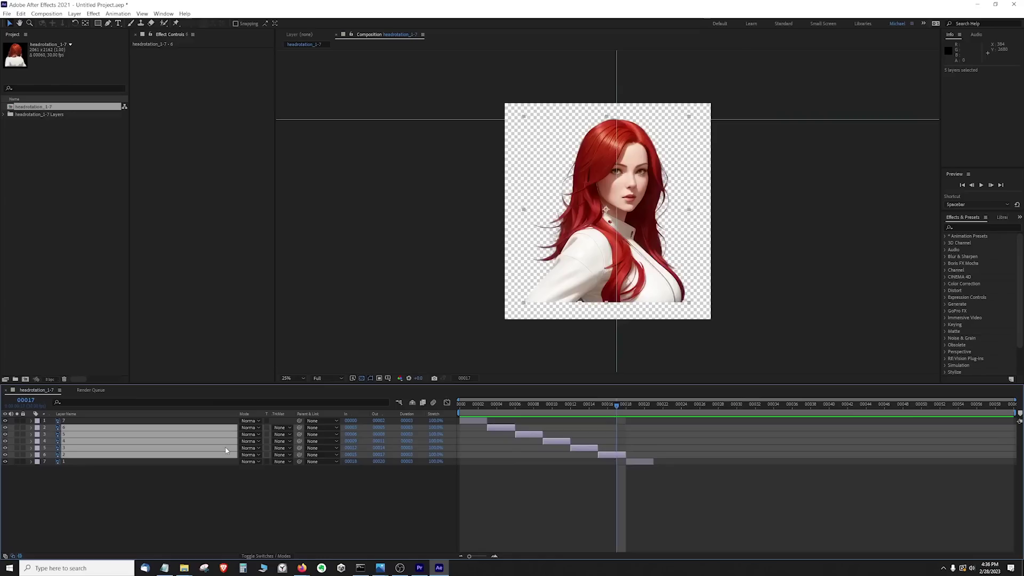
- Duplicate layers 2–6, move the copies to the stack bottom, and shift them later in time
key("ctrl+d")
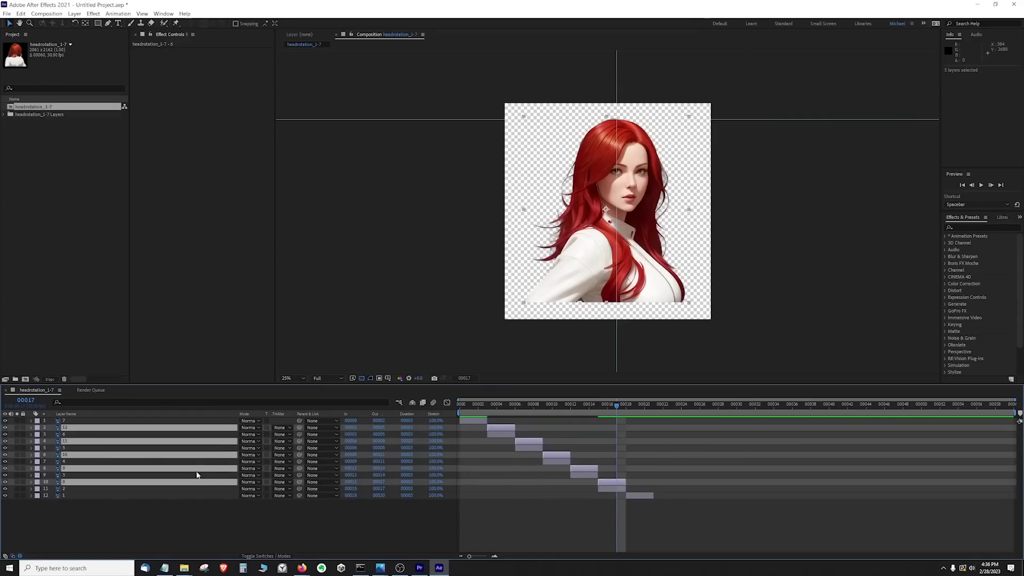
left_click_drag(189, 484, 160, 499)
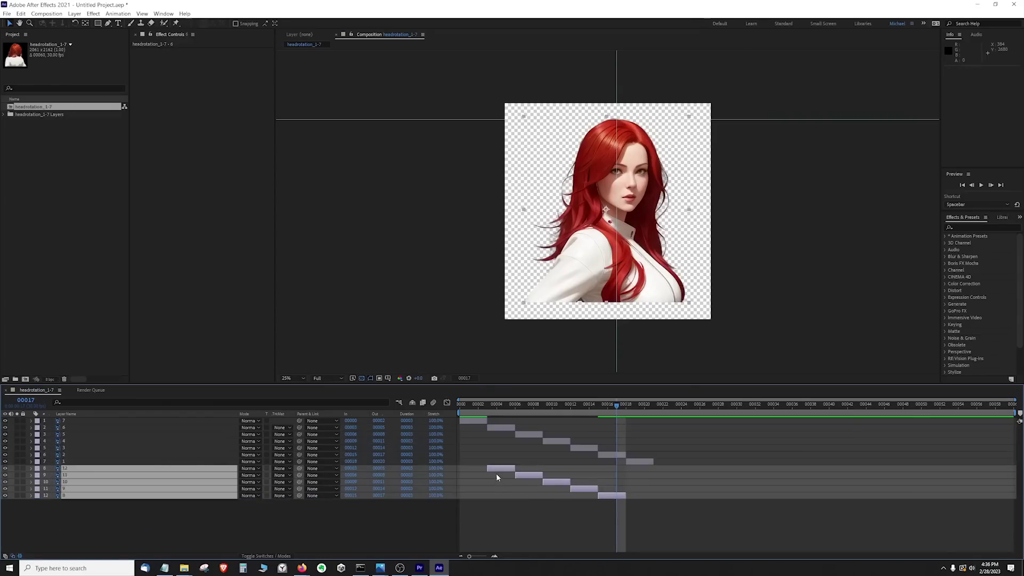
left_click_drag(498, 470, 664, 467)
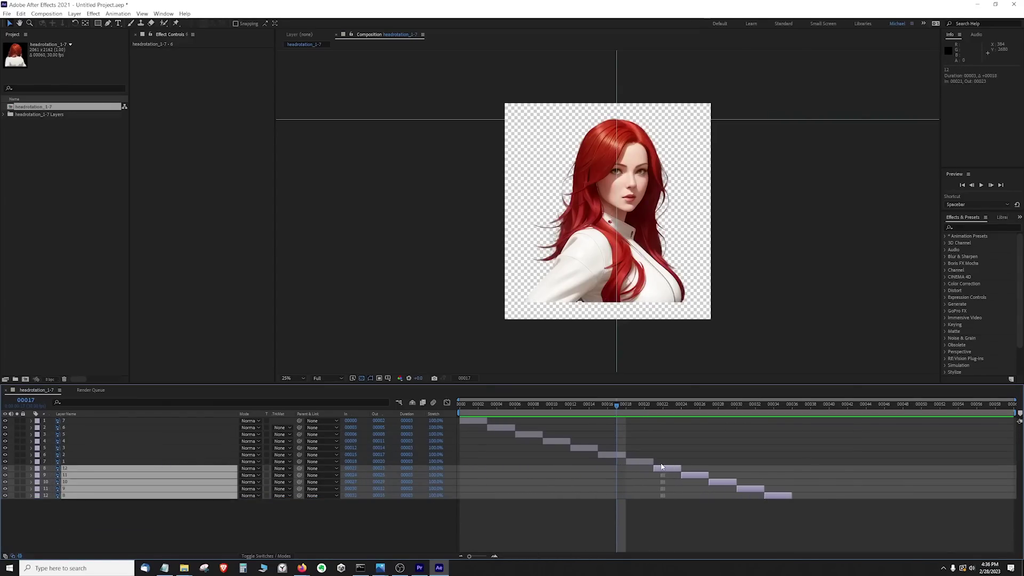
mouse_move(618, 405)
left_mouse_down()
mouse_move(709, 405)
mouse_move(645, 405)
left_mouse_up()
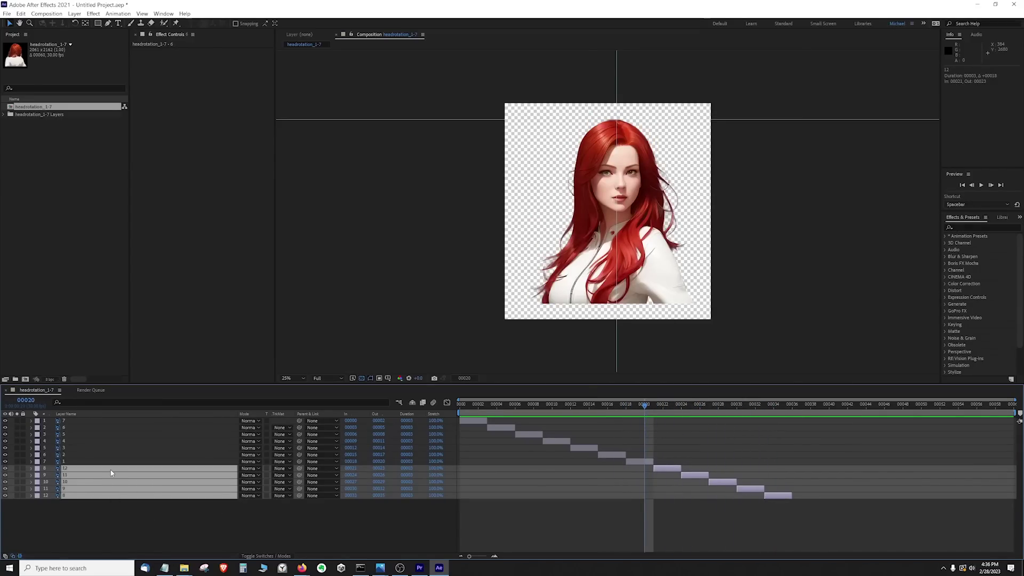
- Reveal Scale and select the five duplicated bottom layers, 8 through 12
key("s")
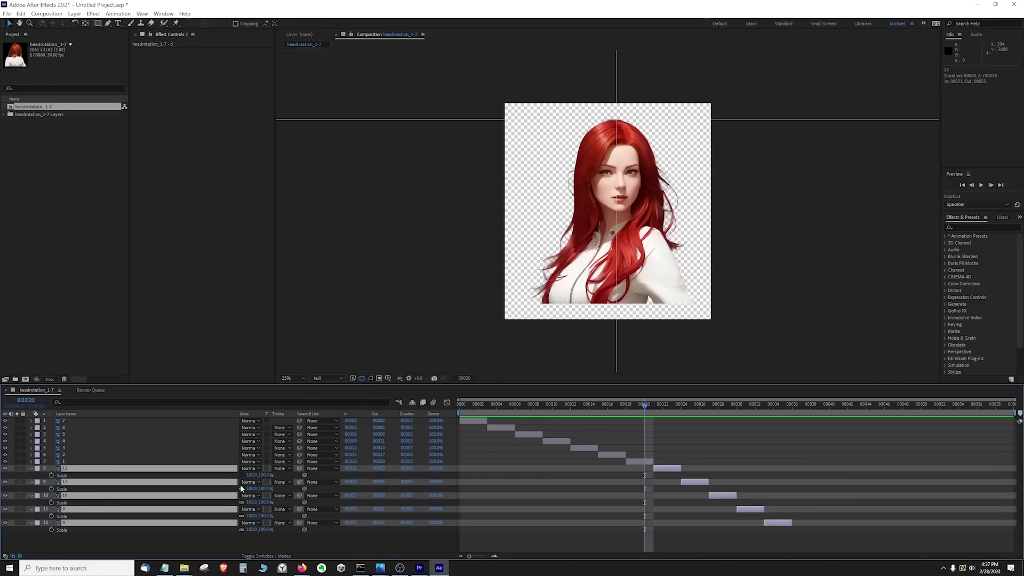
left_click(241, 488)
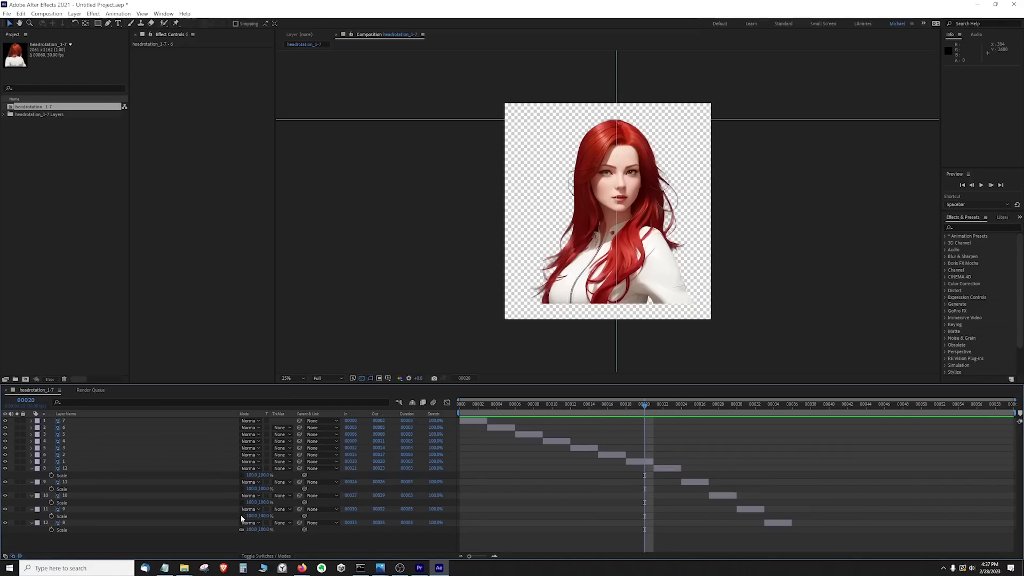
left_click(69, 521)
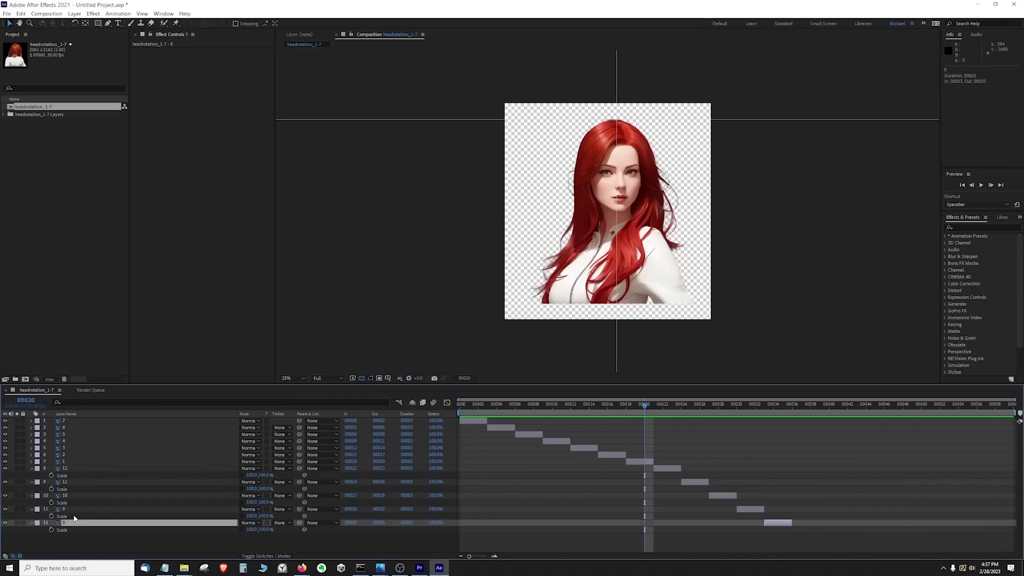
left_click(74, 510, "shift")
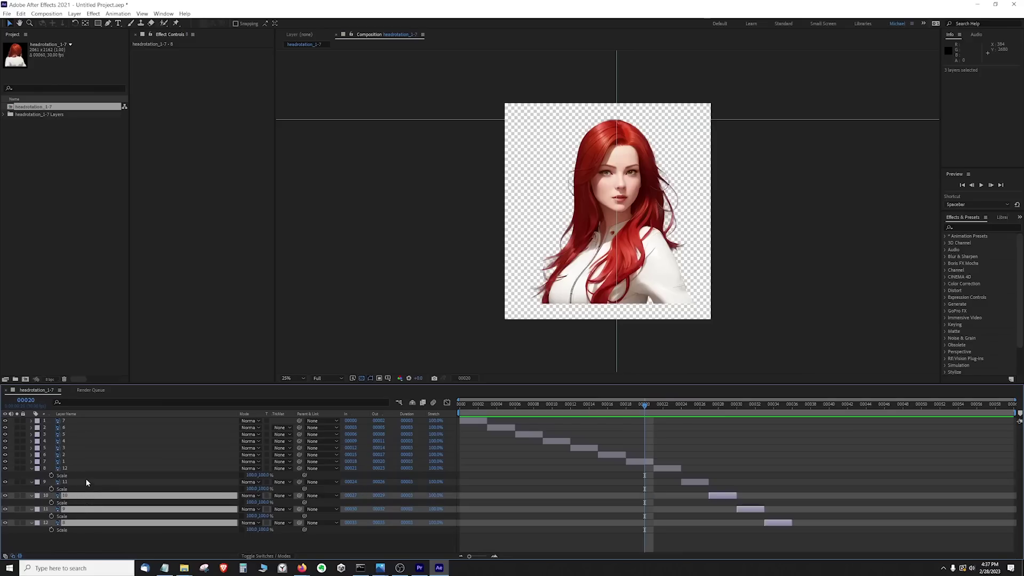
left_click(86, 483, "ctrl")
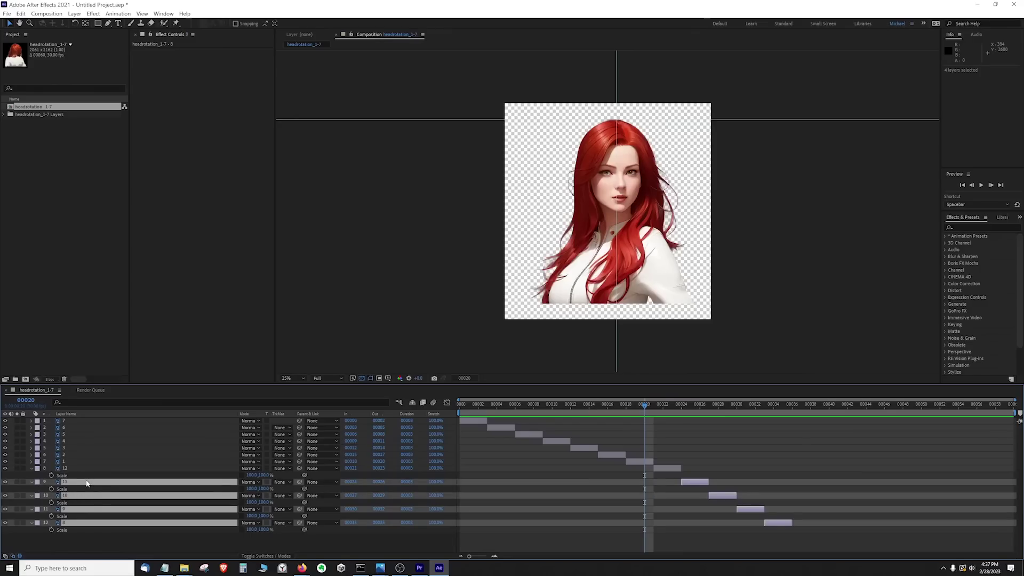
- Set horizontal scale to -100 on layers 8–12, then hide the Scale rows
left_click(250, 476)
key("Return")
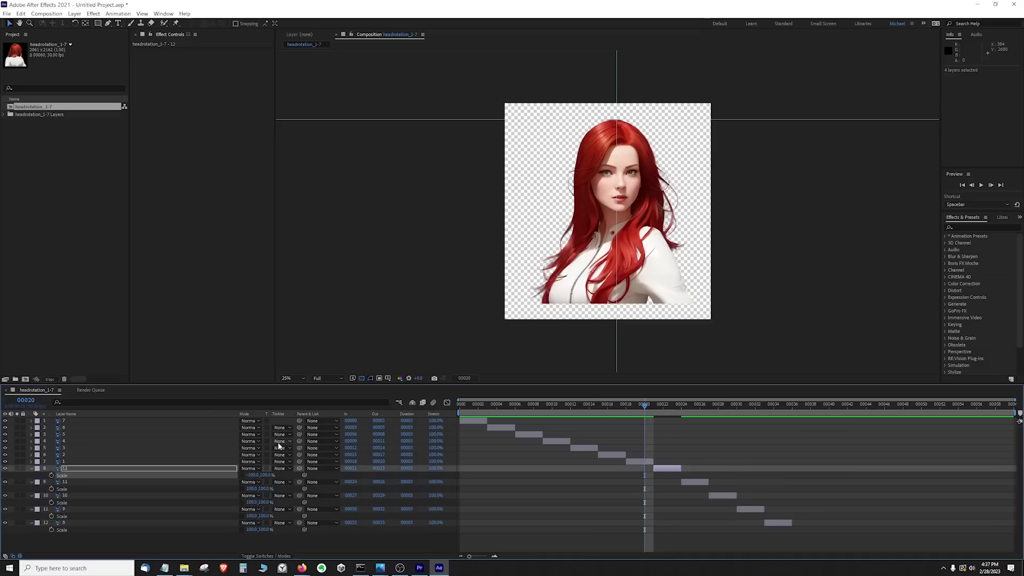
left_click(251, 476)
key("Return")
left_click(249, 489)
type("-100")
key("Return")
key("s")
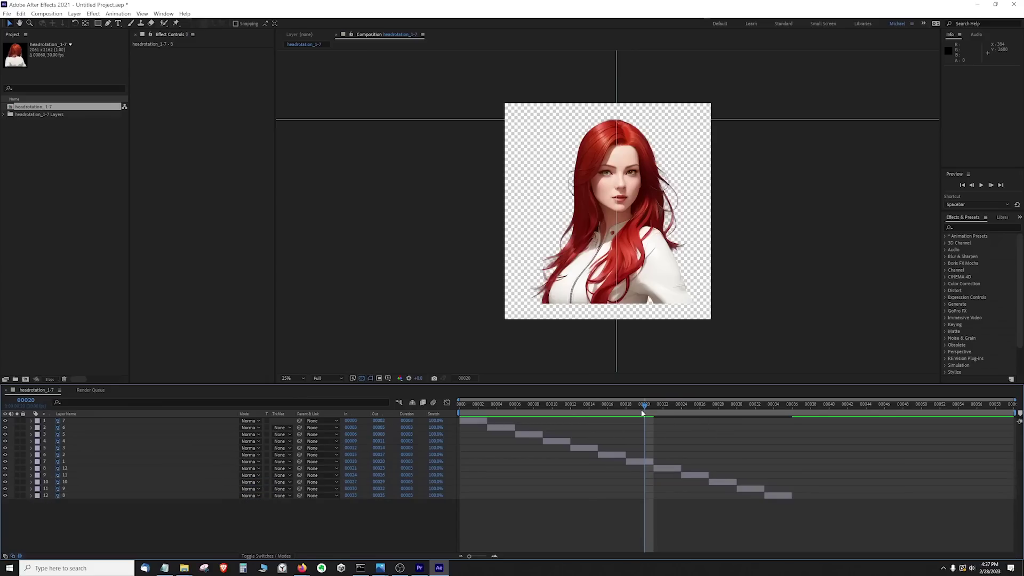
- Move the current-time frame layer to the stack bottom and later in time, checking frame 33
mouse_move(643, 406)
left_mouse_down()
mouse_move(767, 406)
mouse_move(637, 417)
mouse_move(662, 444)
mouse_move(628, 448)
mouse_move(764, 448)
mouse_move(657, 459)
left_mouse_up()
key("Page_Down")
left_click(665, 470)
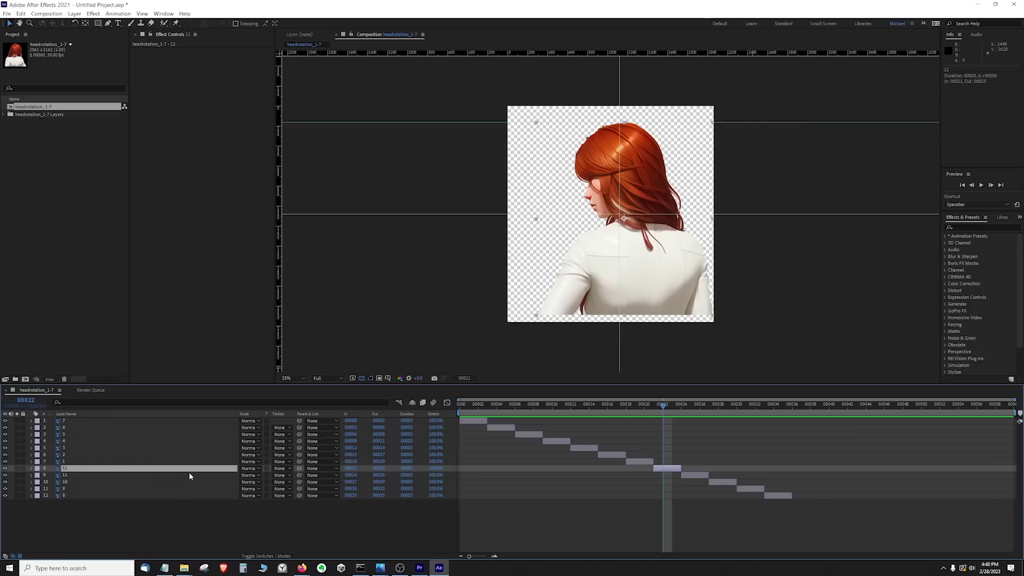
left_click_drag(188, 472, 192, 501)
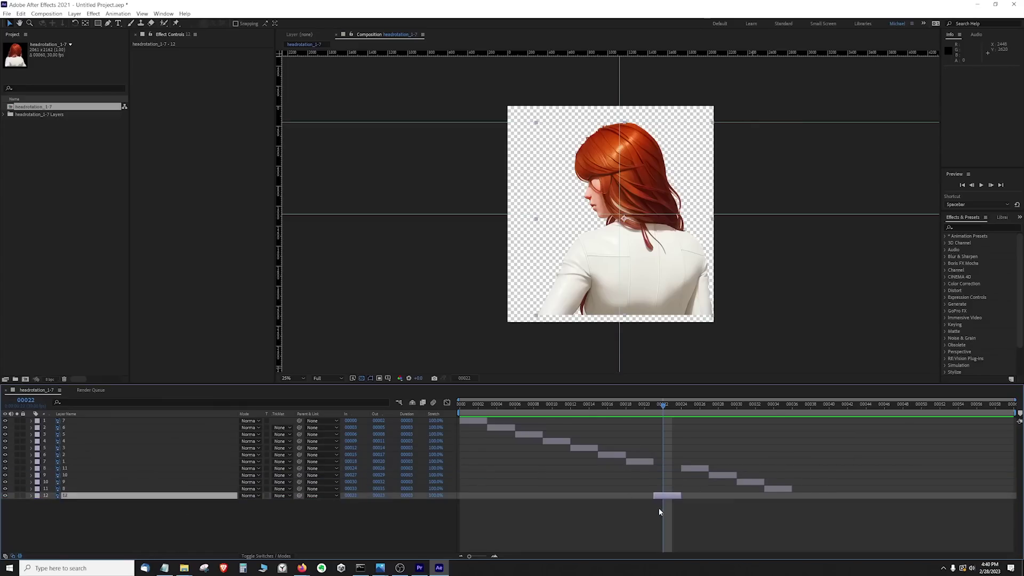
left_click_drag(667, 497, 777, 497)
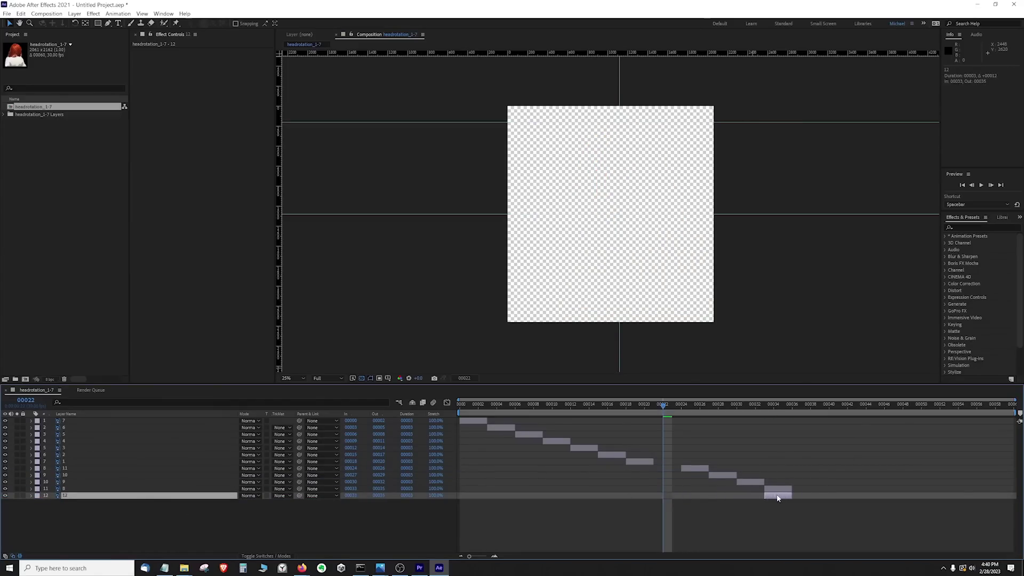
left_click_drag(668, 406, 768, 407)
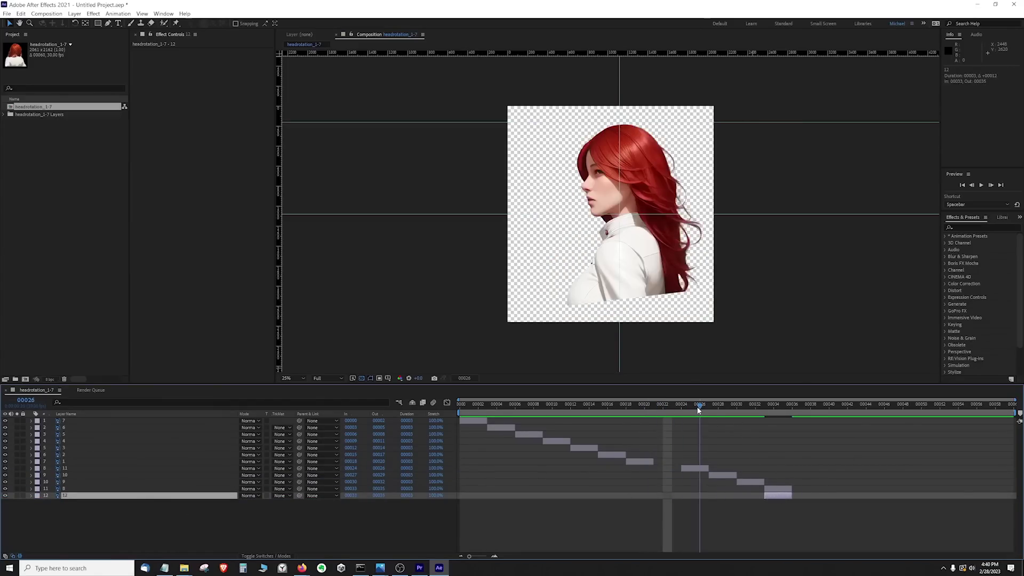
key("Page_Down")
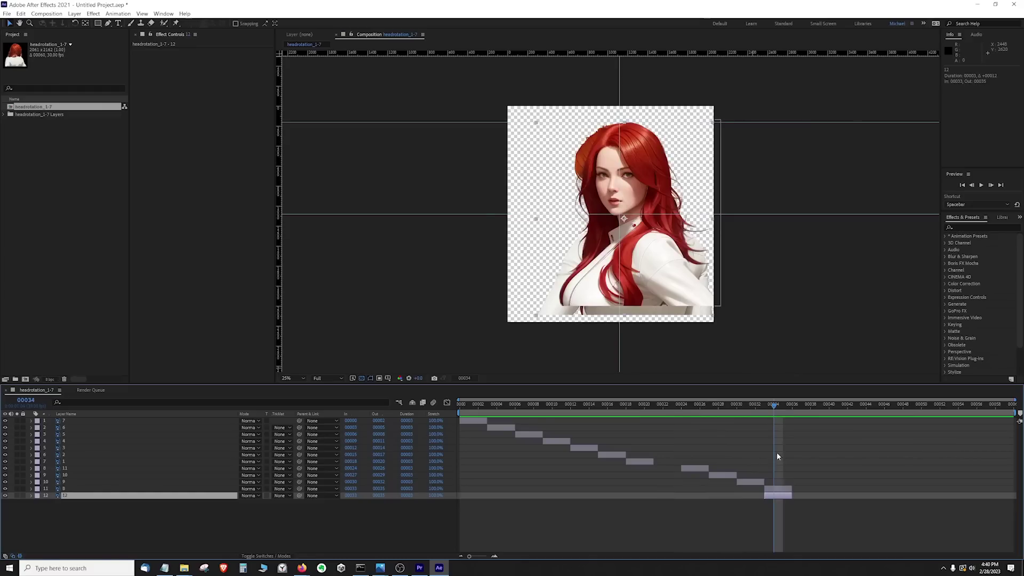
- Retime frame layers to around frames 22 and 25, raise one two positions, and retime layer 10
left_click_drag(778, 488, 666, 494)
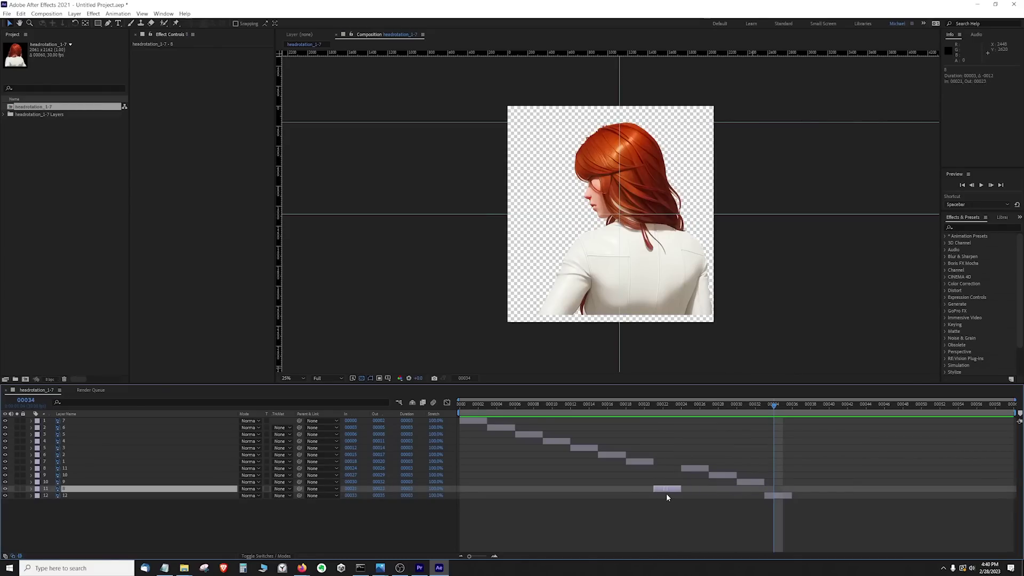
left_click_drag(637, 405, 654, 404)
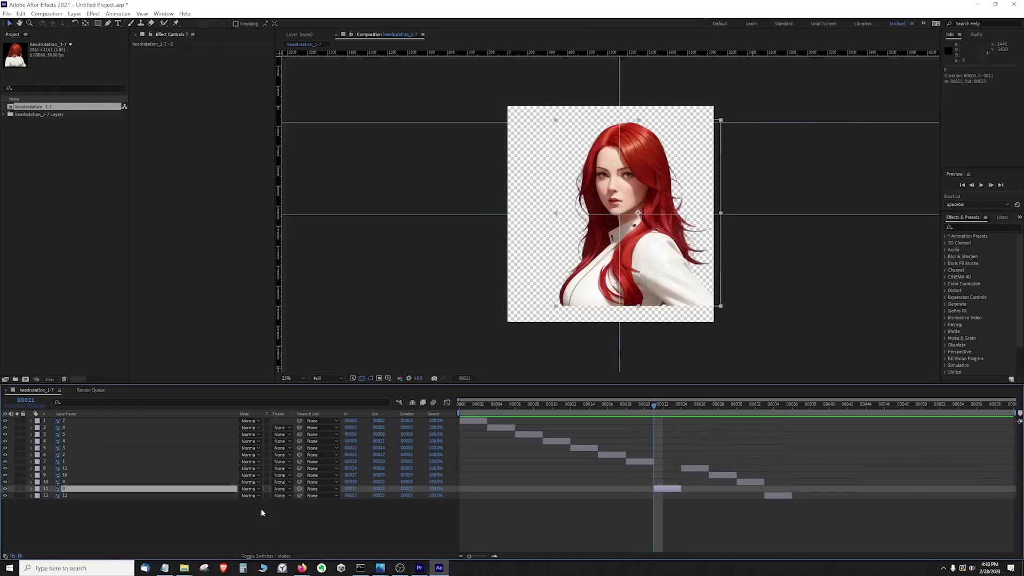
left_click_drag(226, 490, 235, 469)
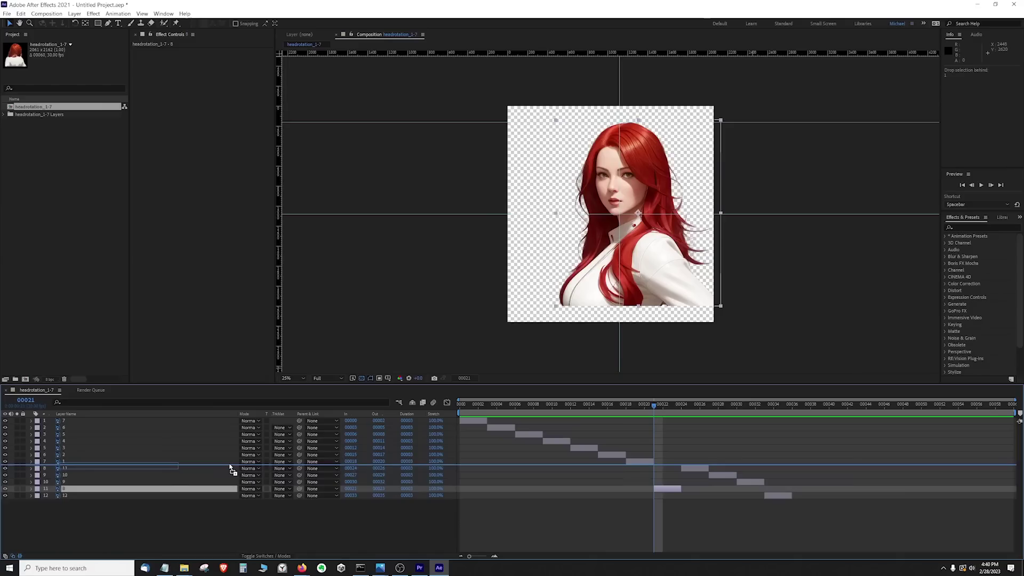
mouse_move(653, 405)
left_mouse_down()
mouse_move(639, 407)
mouse_move(749, 406)
left_mouse_up()
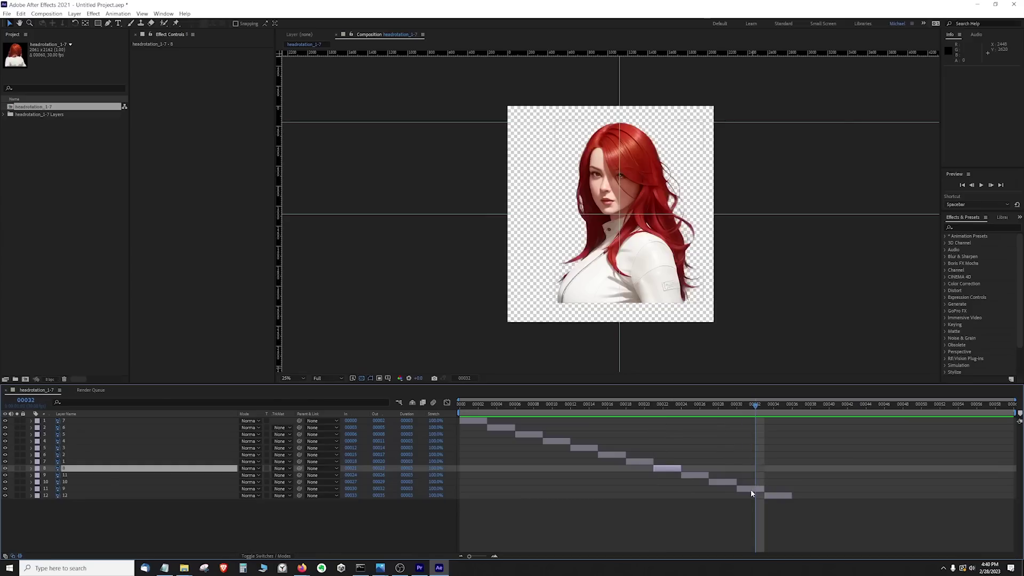
left_click_drag(750, 489, 689, 490)
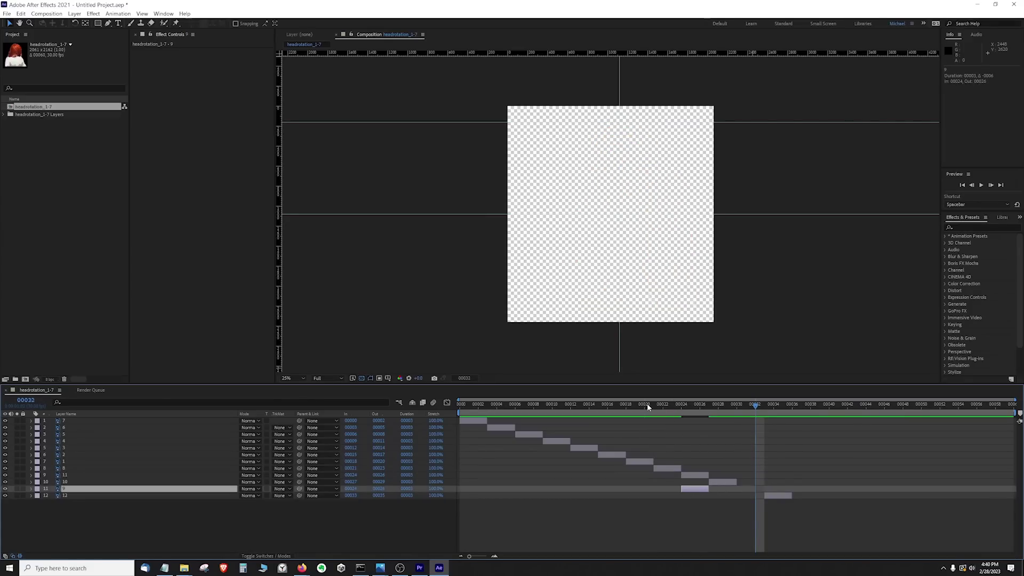
left_click_drag(644, 404, 681, 403)
left_click_drag(724, 479, 747, 477)
mouse_move(668, 404)
left_mouse_down()
mouse_move(646, 405)
mouse_move(679, 426)
left_mouse_up()
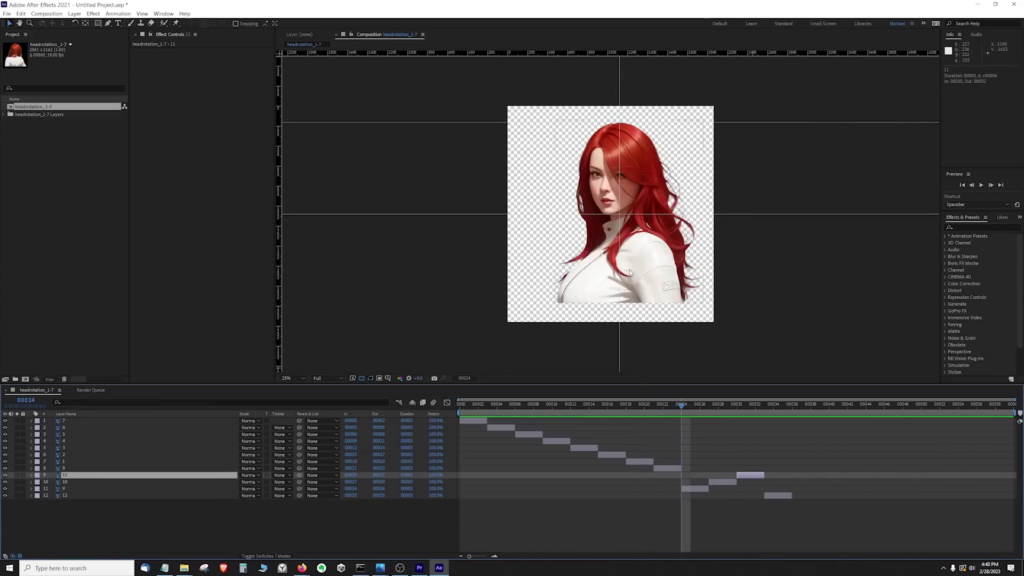
- Nudge the current frame's character down slightly and move its layer up one position
left_click(648, 261)
left_click_drag(649, 261, 649, 269)
left_click(660, 338)
left_click_drag(678, 406, 667, 404)
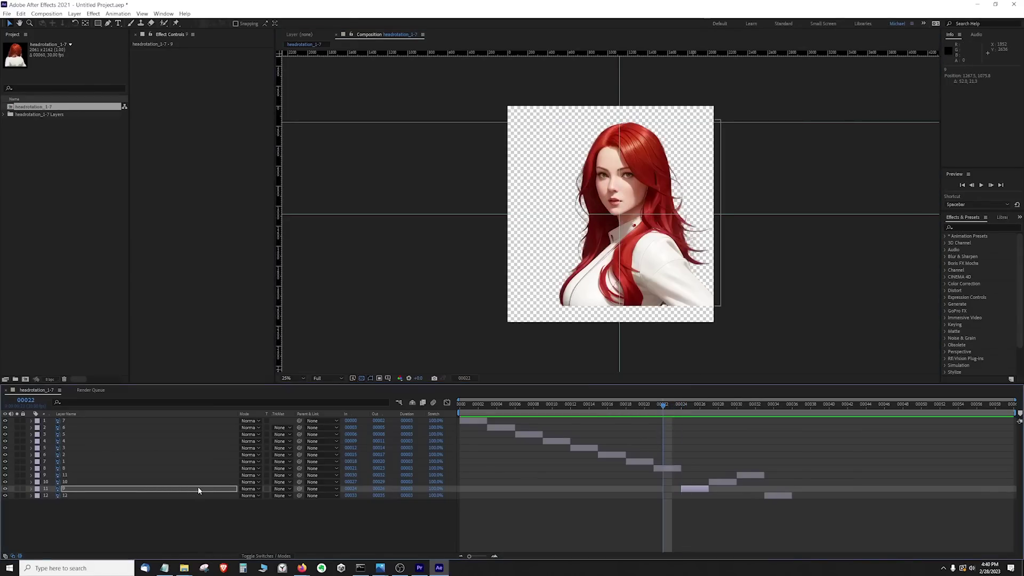
left_click_drag(199, 491, 200, 477)
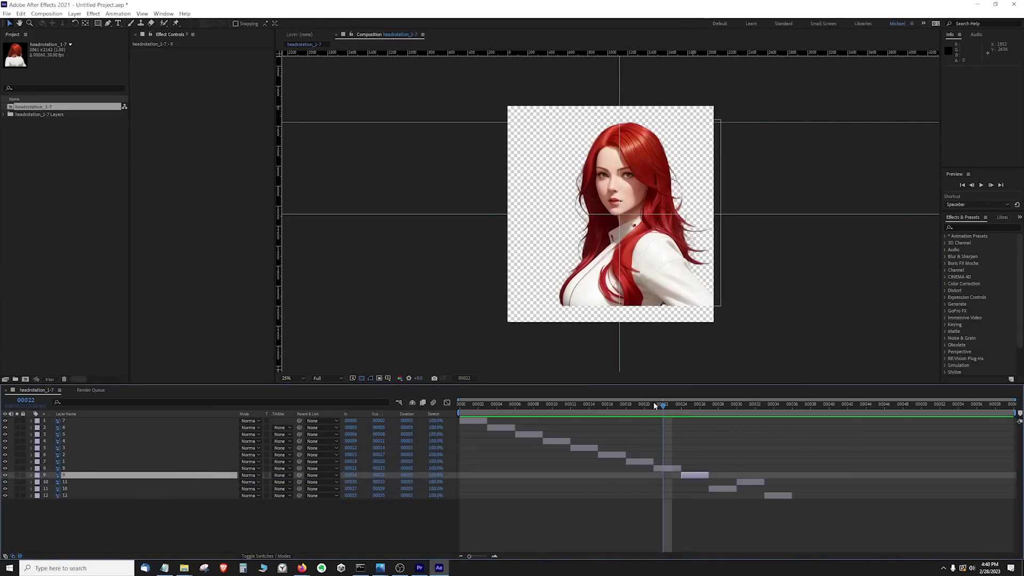
mouse_move(663, 405)
left_mouse_down()
mouse_move(694, 406)
mouse_move(630, 405)
mouse_move(683, 406)
left_mouse_up()
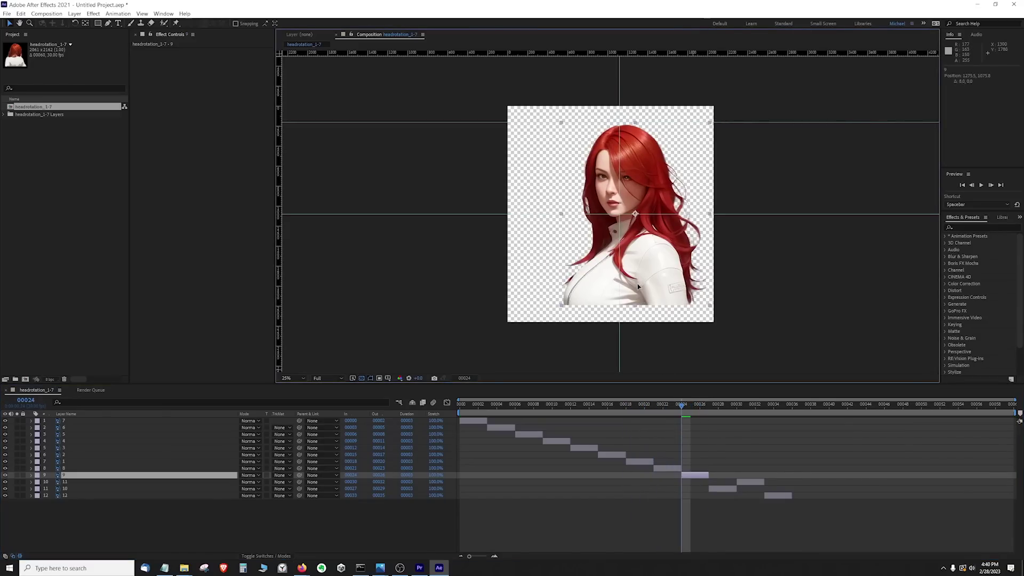
- Shift the character left and frame 11 right to line up heads around frames 20–27
left_click_drag(638, 285, 635, 287)
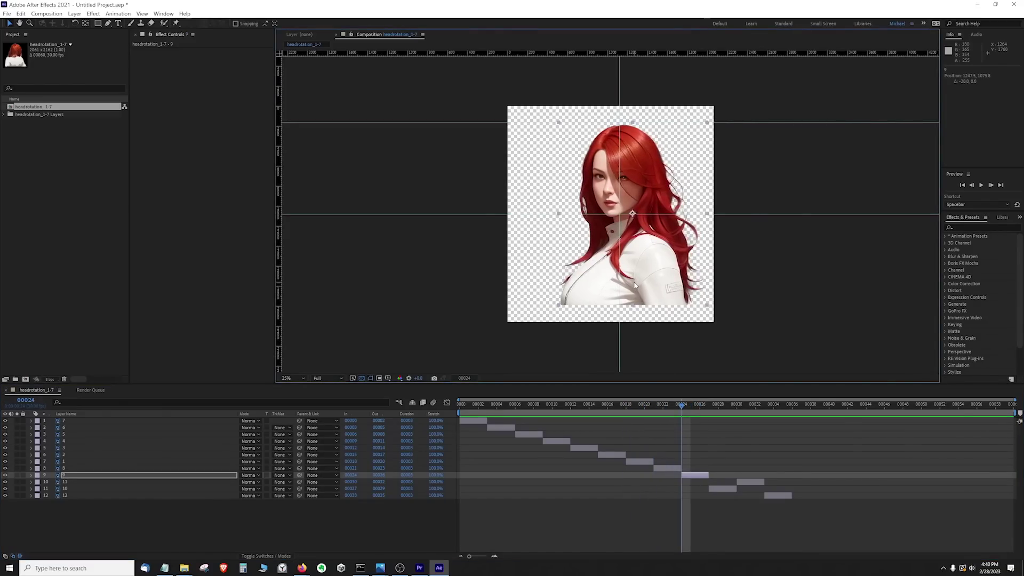
mouse_move(676, 406)
left_mouse_down()
mouse_move(647, 406)
mouse_move(707, 405)
mouse_move(608, 405)
mouse_move(692, 405)
left_mouse_up()
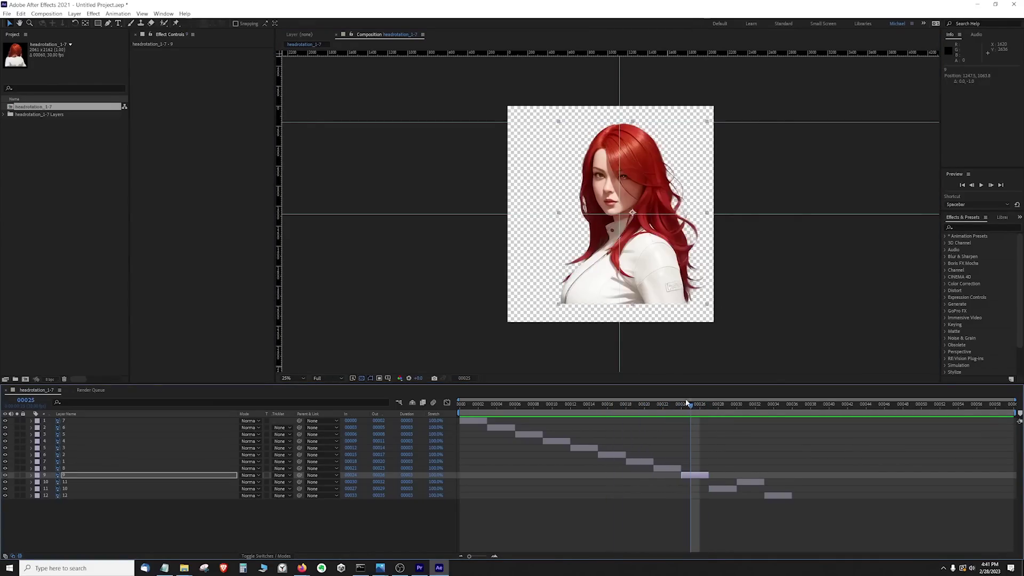
left_click_drag(628, 258, 634, 251)
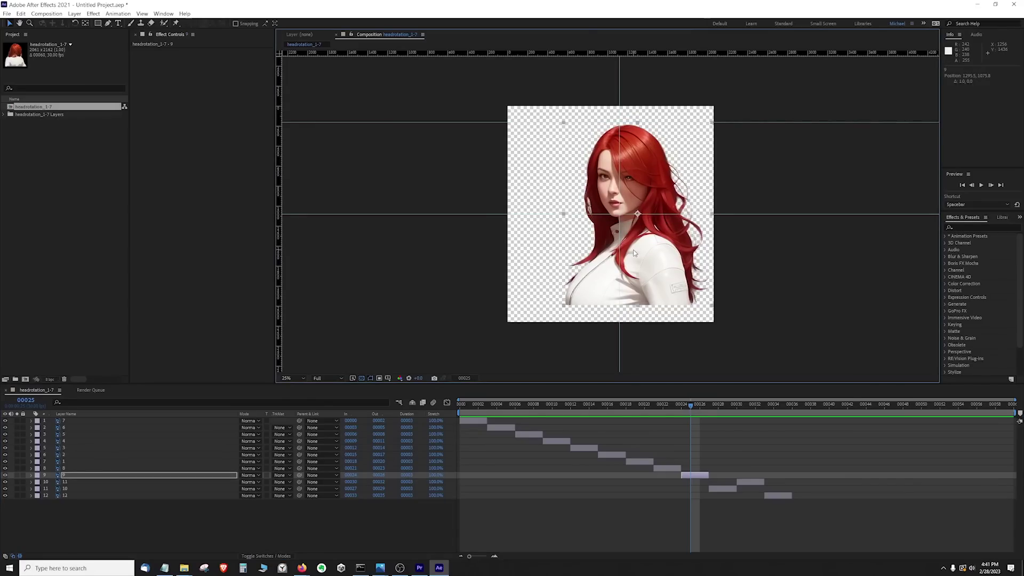
mouse_move(693, 406)
left_mouse_down()
mouse_move(682, 406)
mouse_move(708, 406)
mouse_move(655, 405)
mouse_move(711, 406)
left_mouse_up()
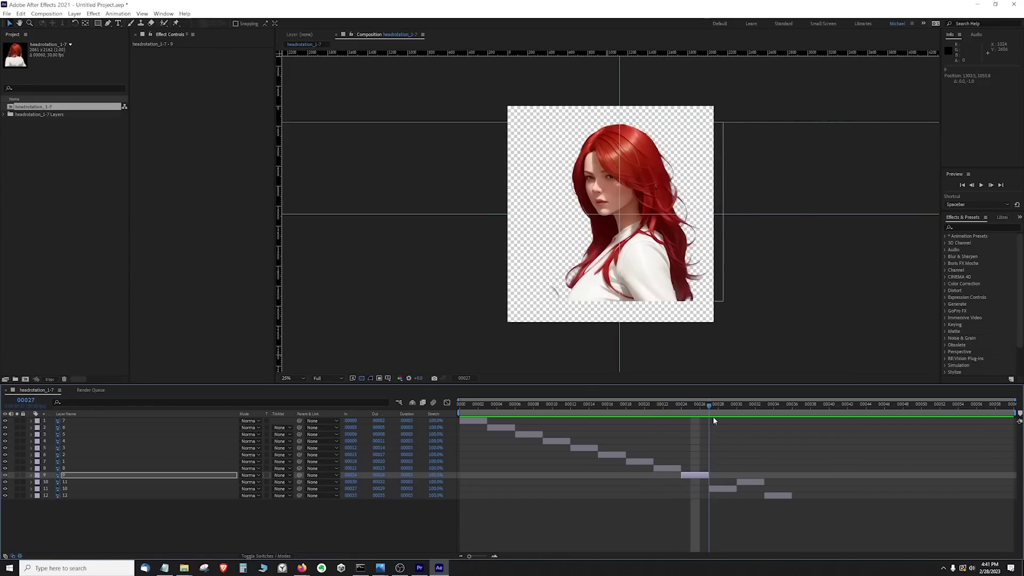
left_click_drag(632, 225, 647, 224)
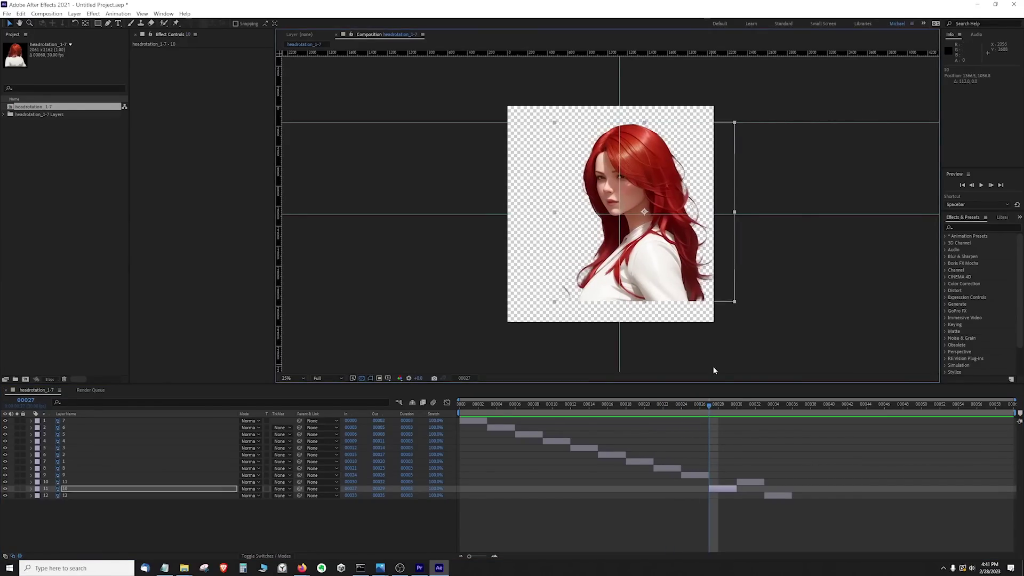
mouse_move(710, 405)
left_mouse_down()
mouse_move(688, 406)
mouse_move(738, 405)
left_mouse_up()
- Drag layer 10 above layer 11 so frames 10 and 11 play in order
left_click(159, 488)
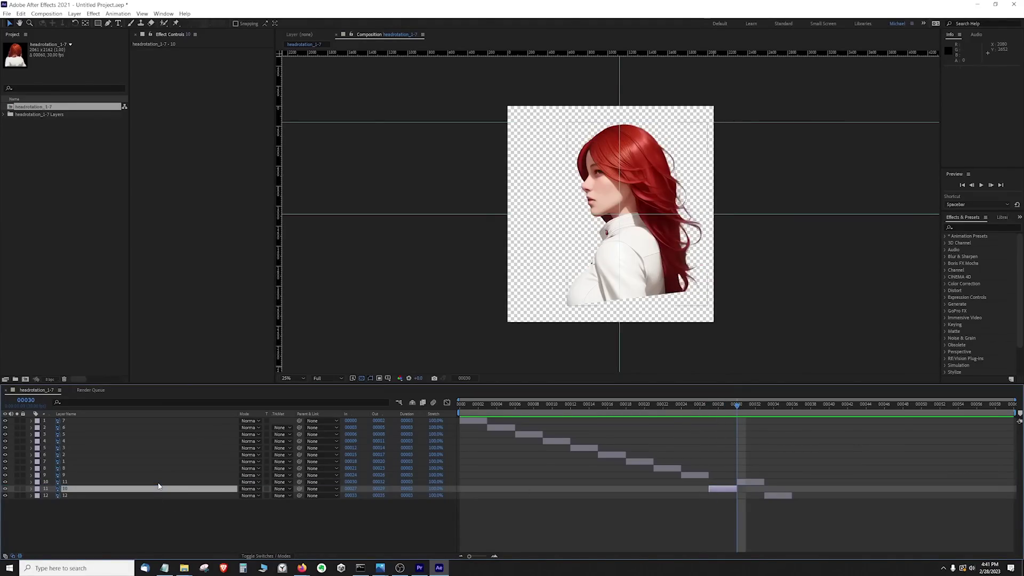
left_click(158, 485)
left_click(153, 491)
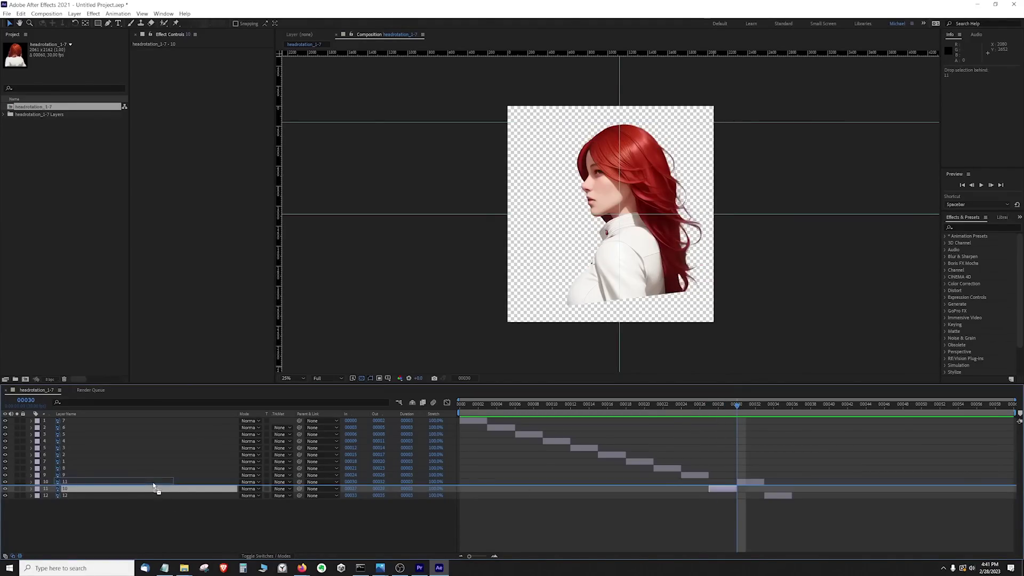
left_click_drag(153, 491, 154, 483)
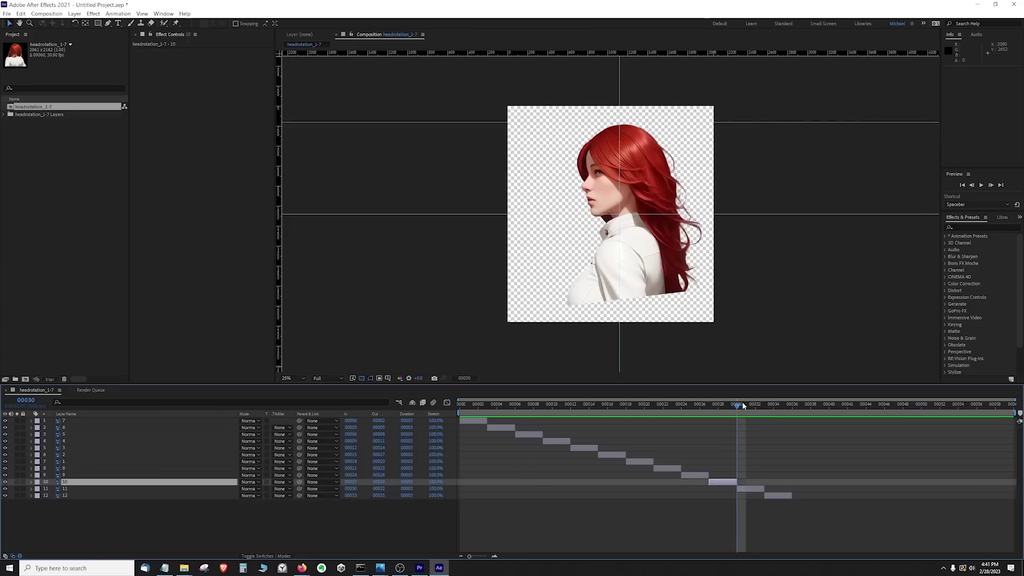
mouse_move(738, 405)
left_mouse_down()
mouse_move(779, 418)
mouse_move(701, 428)
mouse_move(741, 425)
left_mouse_up()
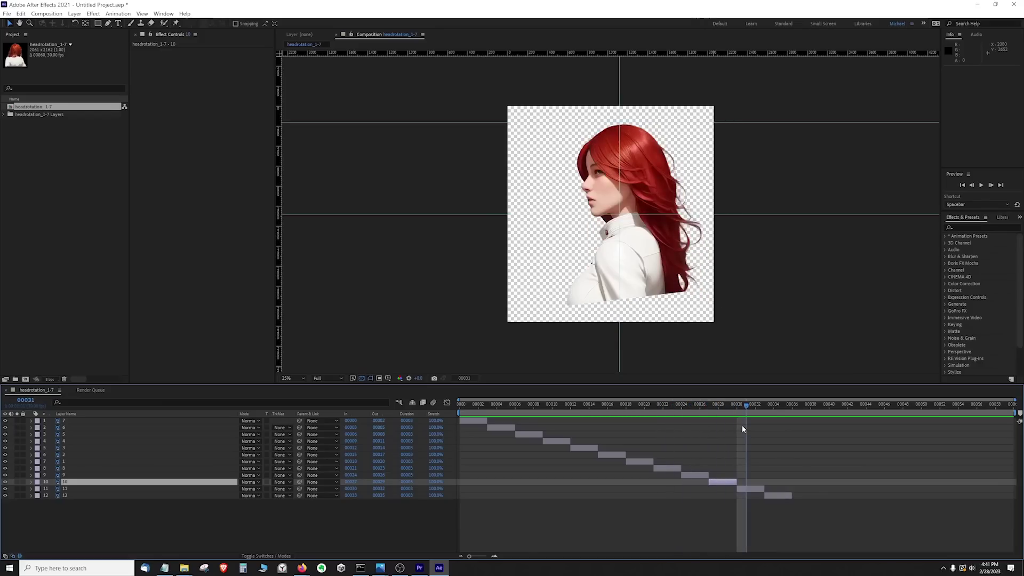
- Shift frame 11 right again and nudge the back-of-head frame up into alignment
left_click_drag(581, 273, 606, 275)
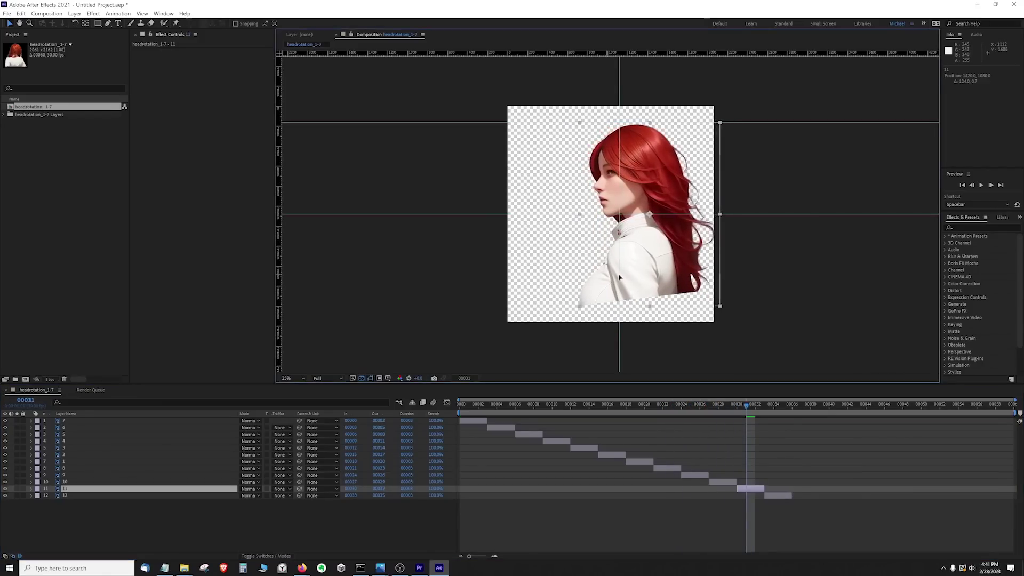
mouse_move(746, 406)
left_mouse_down()
mouse_move(681, 409)
mouse_move(771, 413)
left_mouse_up()
left_click(776, 495)
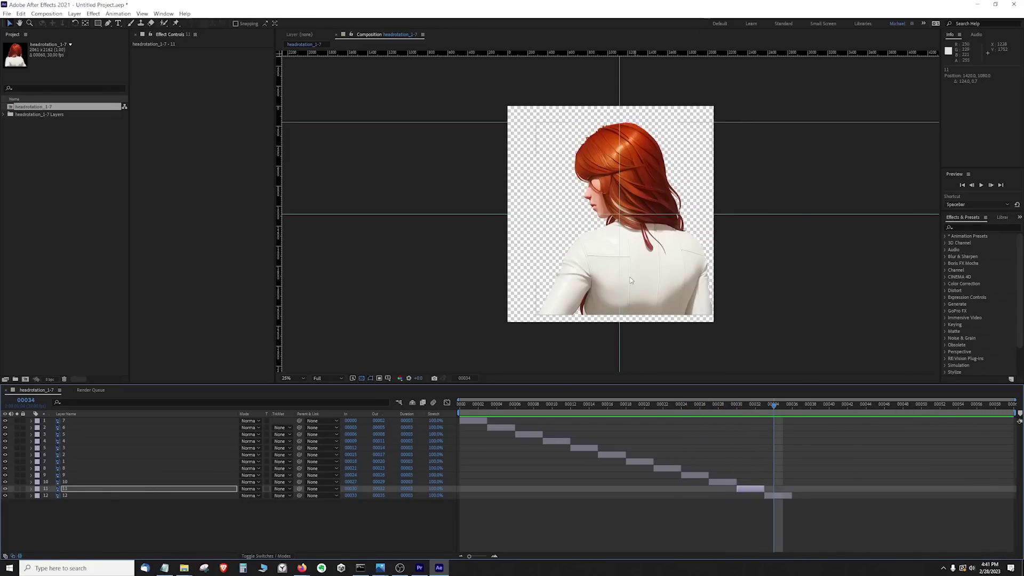
left_click_drag(636, 263, 639, 277)
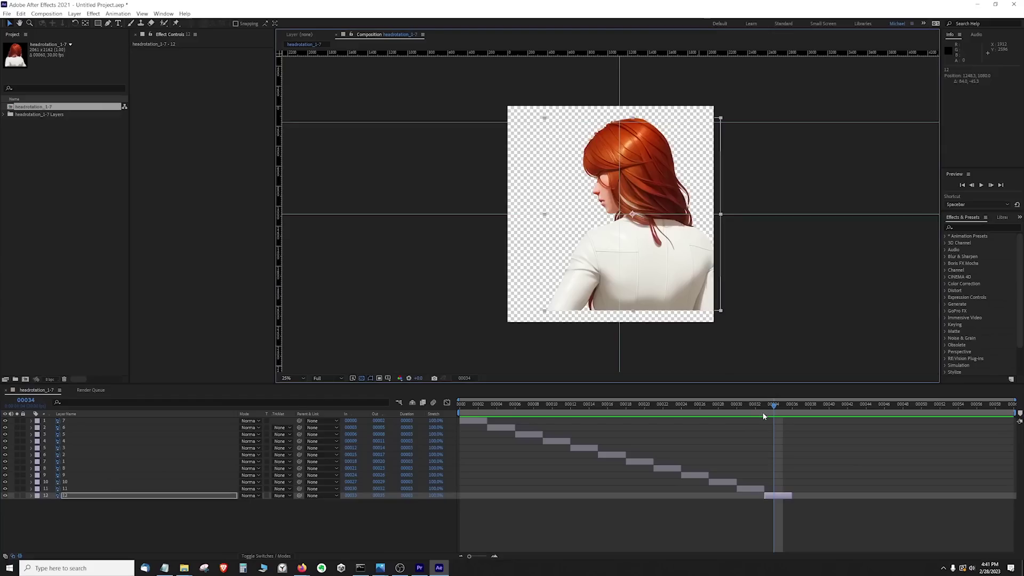
mouse_move(763, 410)
left_mouse_down()
mouse_move(728, 408)
mouse_move(785, 410)
mouse_move(468, 405)
mouse_move(783, 407)
left_mouse_up()
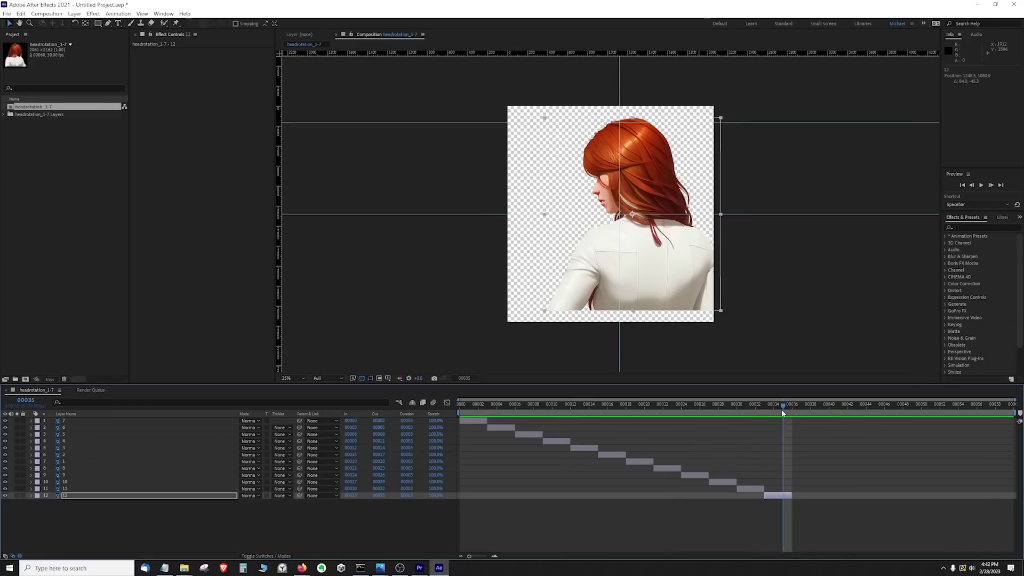
- End the work area at the last rotation frame and trim the comp to the work area
key("n")
left_click(793, 406)
left_click_drag(793, 406, 783, 406)
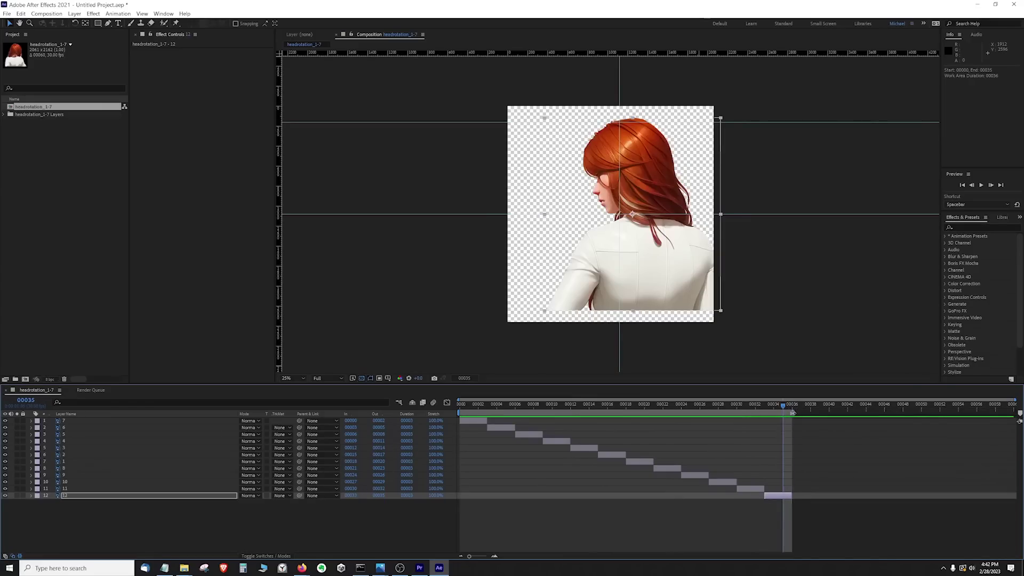
left_click_drag(786, 406, 462, 406)
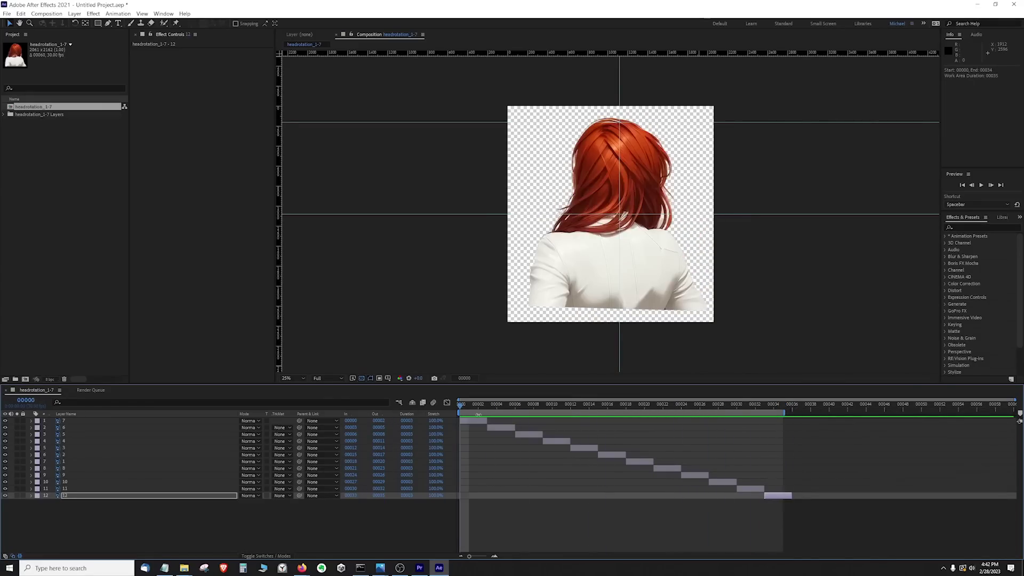
right_click(487, 416)
left_click(529, 439)
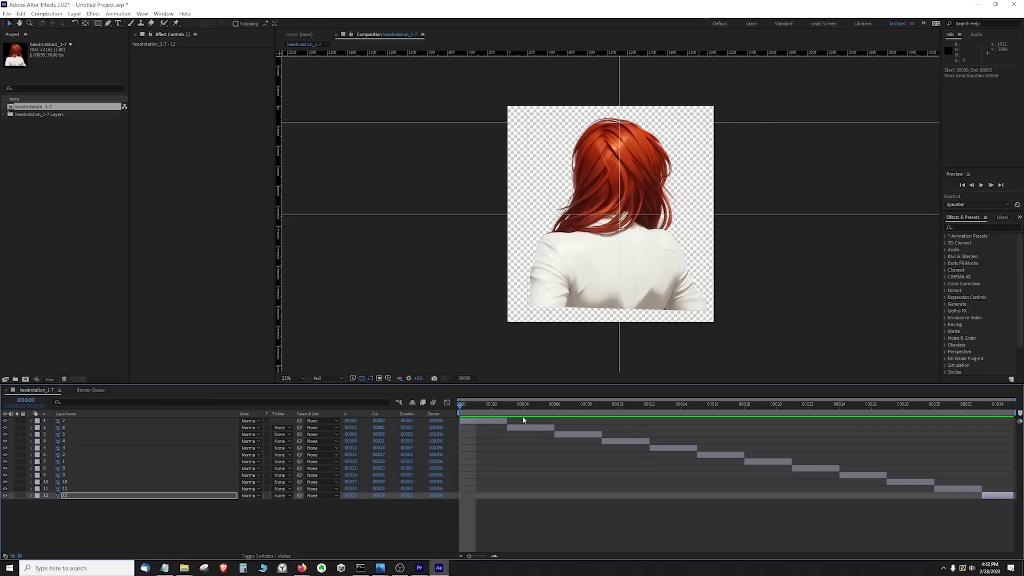
- Nudge the final layer 12 frame down with the arrow key while reviewing the rotation
left_click_drag(461, 406, 999, 406)
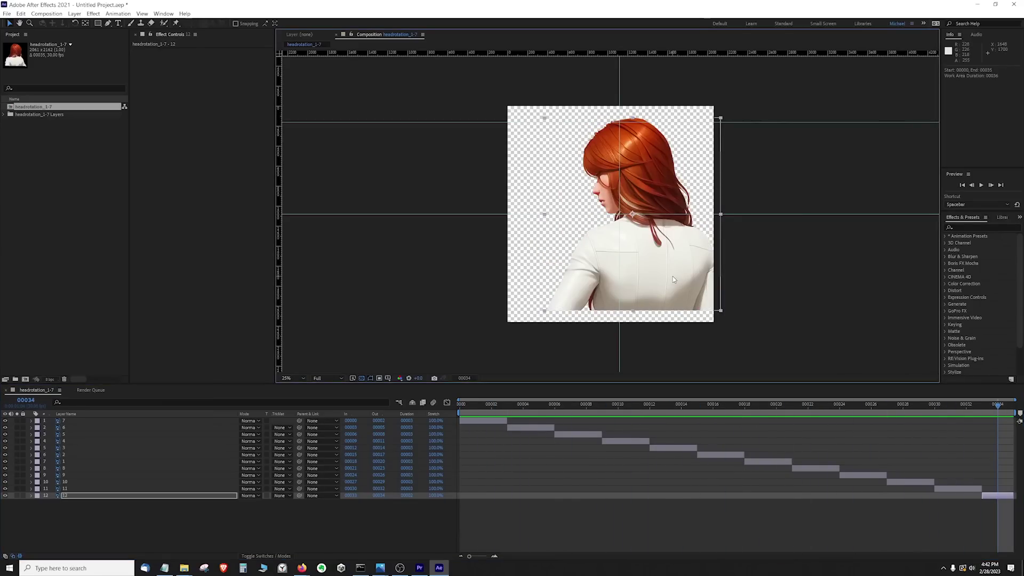
key("Down")
key("Down")
key("Down")
key("Down")
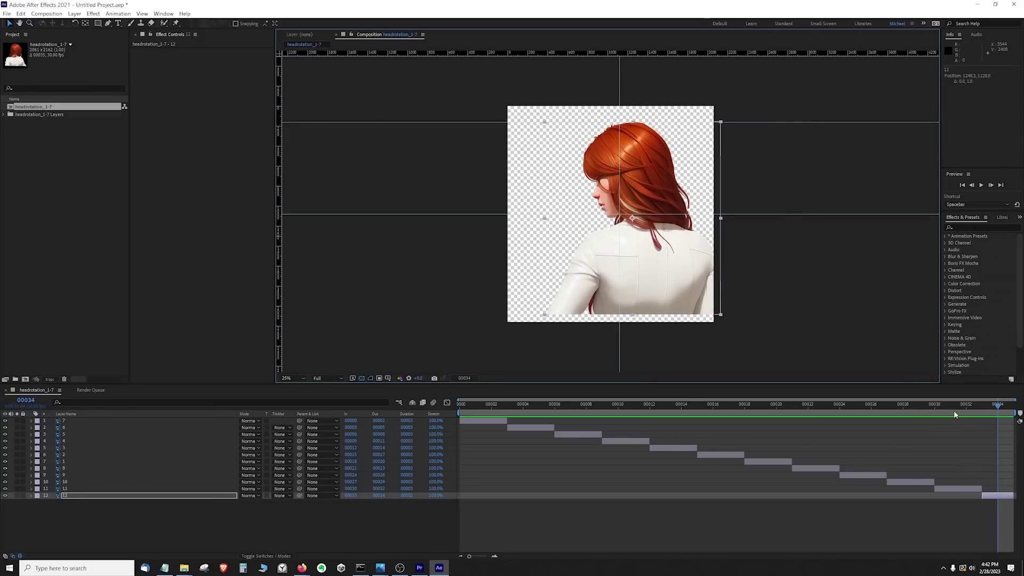
mouse_move(999, 405)
left_mouse_down()
mouse_move(648, 405)
mouse_move(492, 425)
mouse_move(609, 433)
mouse_move(423, 436)
left_mouse_up()
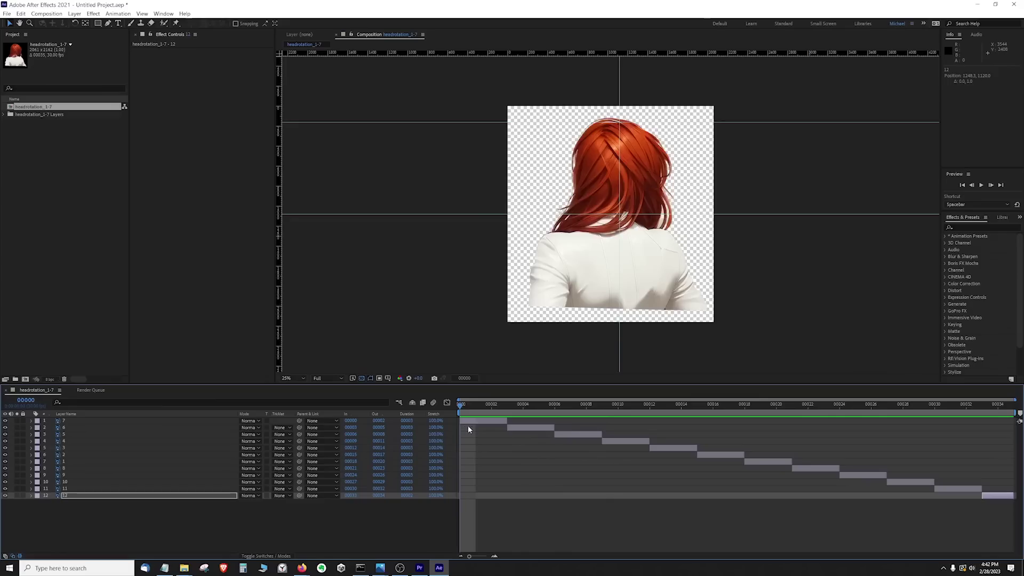
- Turn off the Transparency Grid to show frames on black and scrub to inspect hair alignment
left_click(490, 420)
scroll(680, 113, "up", 2)
scroll(640, 117, "up", 2)
scroll(641, 277, "down", 1)
scroll(636, 228, "up", 2)
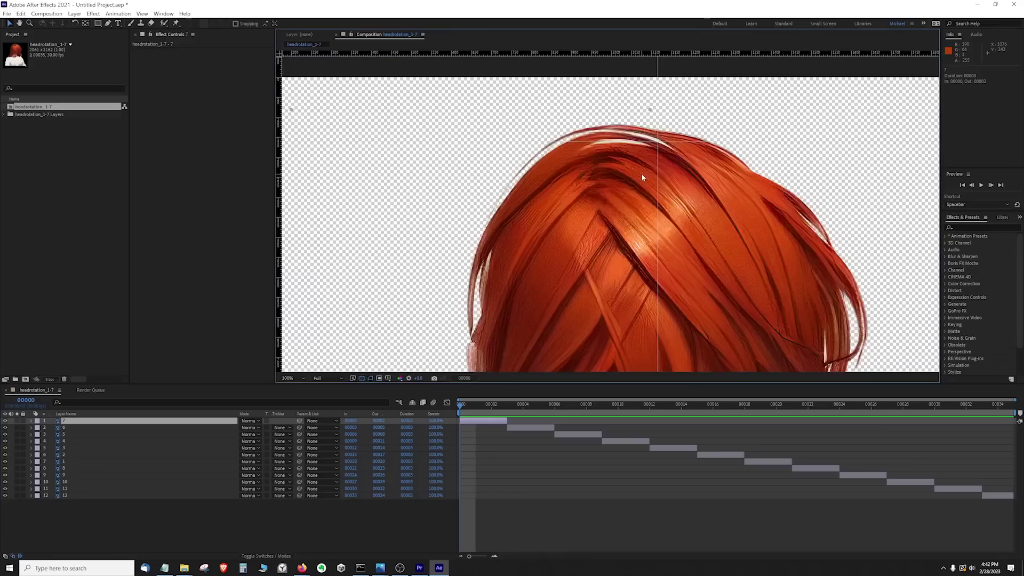
left_click(353, 378)
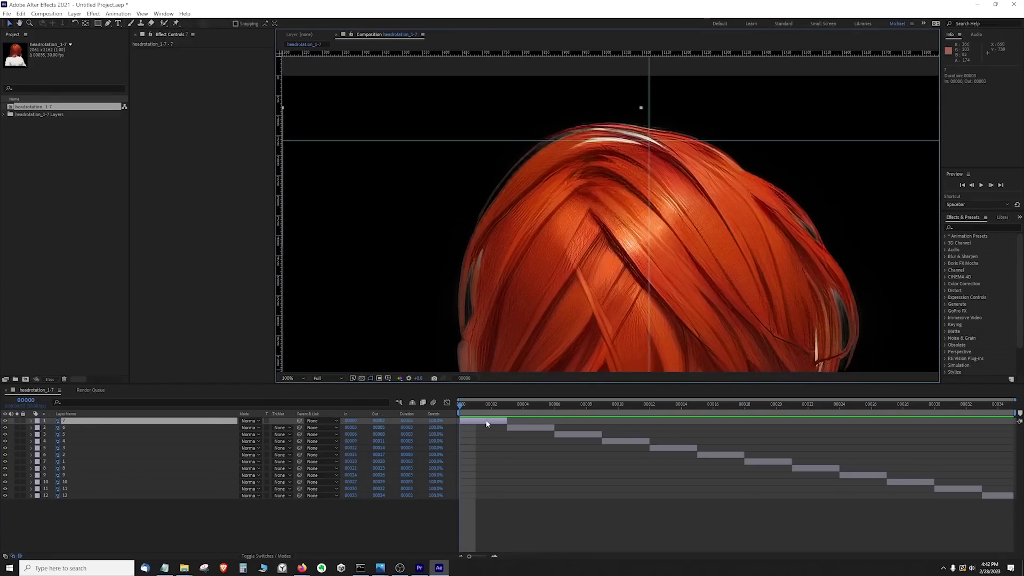
left_click_drag(464, 405, 1001, 406)
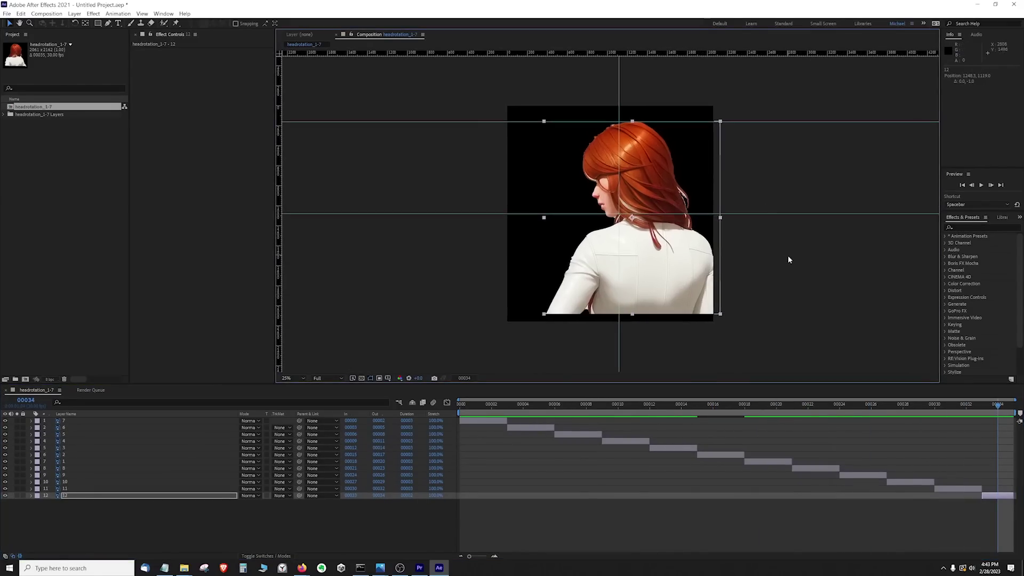
left_click(788, 255)
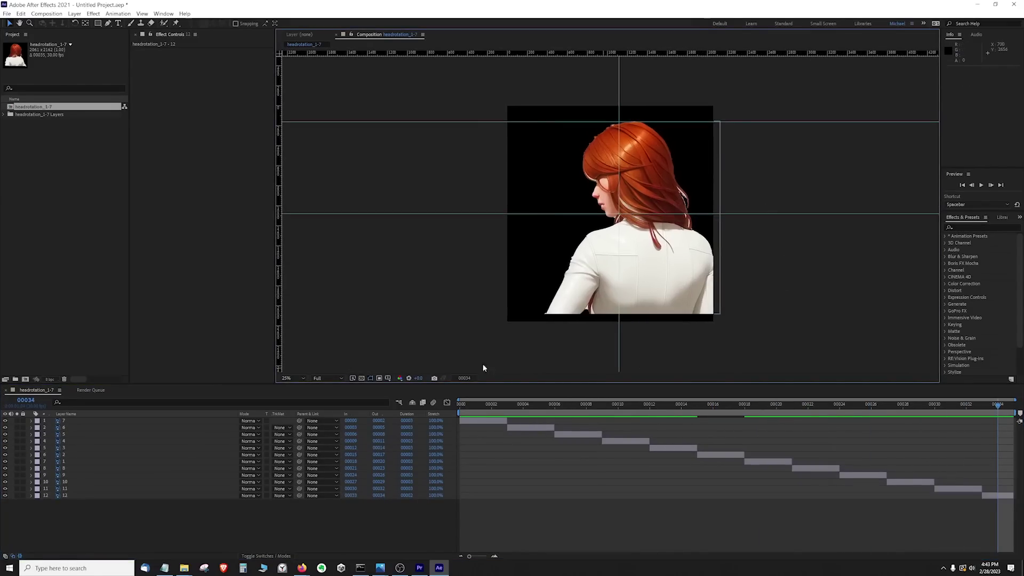
mouse_move(466, 404)
left_mouse_down()
mouse_move(809, 405)
mouse_move(681, 405)
left_mouse_up()
key("Home")
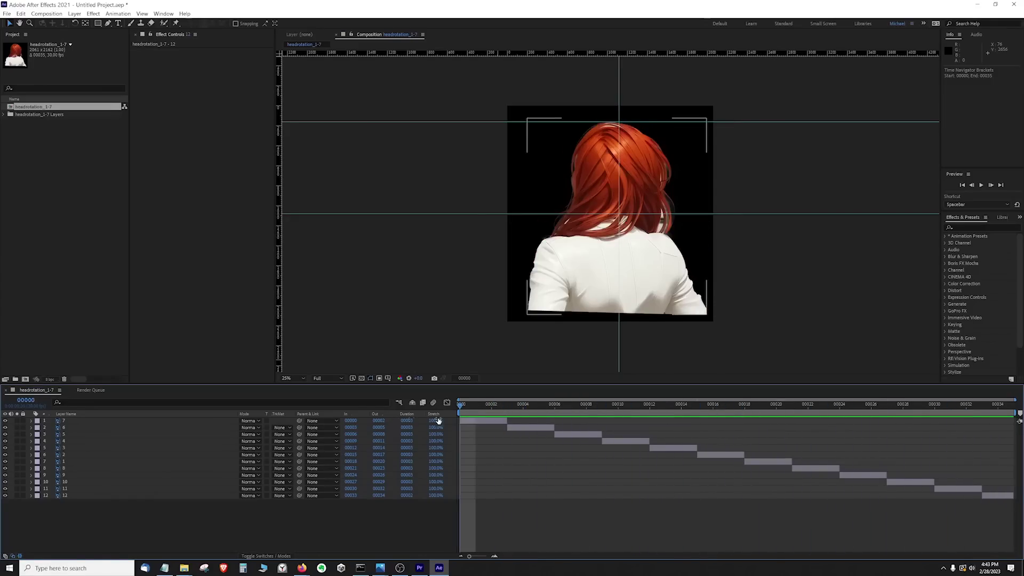
key("space")
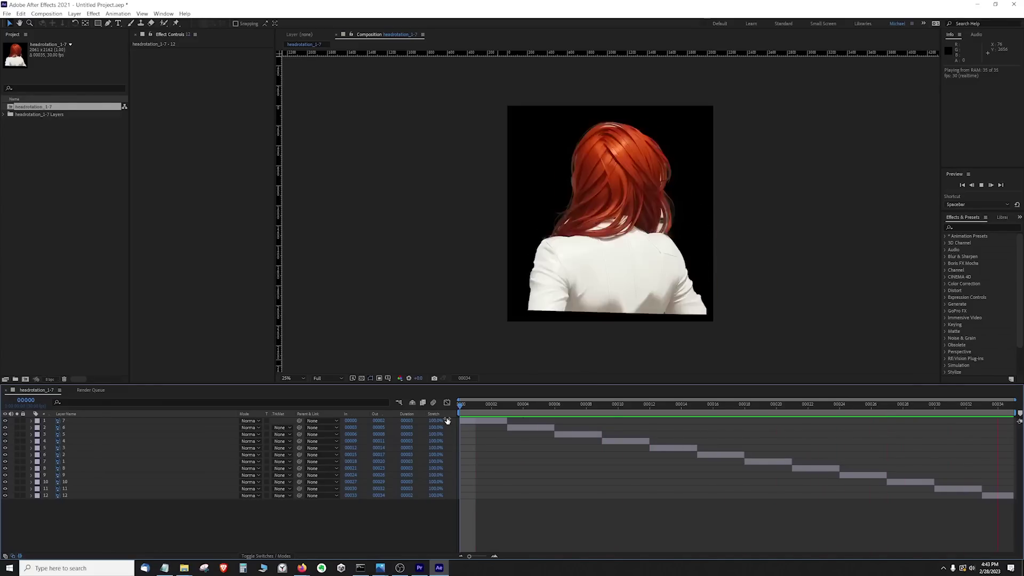
key("space")
left_click_drag(592, 404, 448, 403)
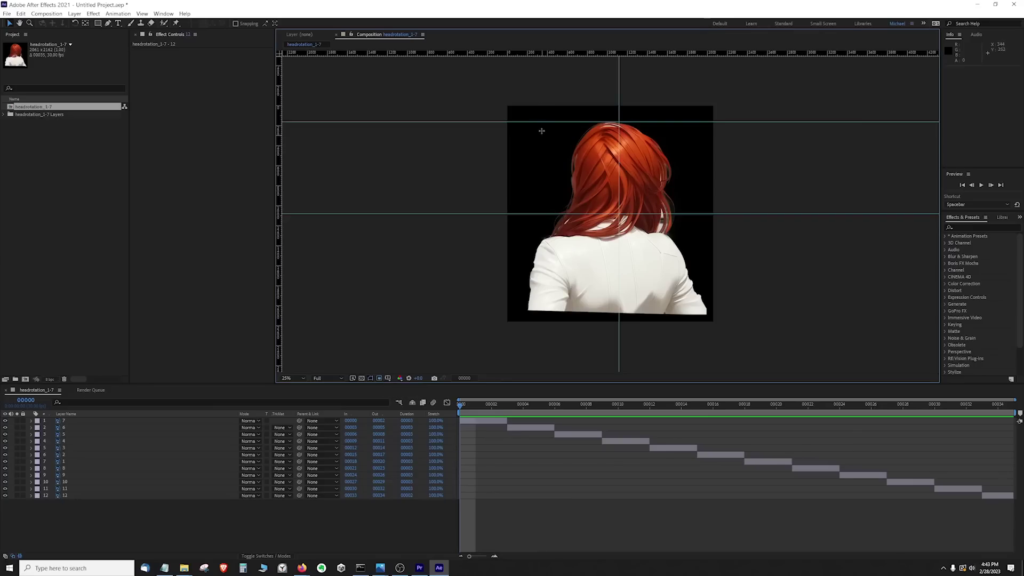
- Mark a region of interest around the back-view figure's head and shoulders and crop the comp to it
mouse_move(523, 118)
left_mouse_down()
mouse_move(689, 267)
mouse_move(708, 326)
left_mouse_up()
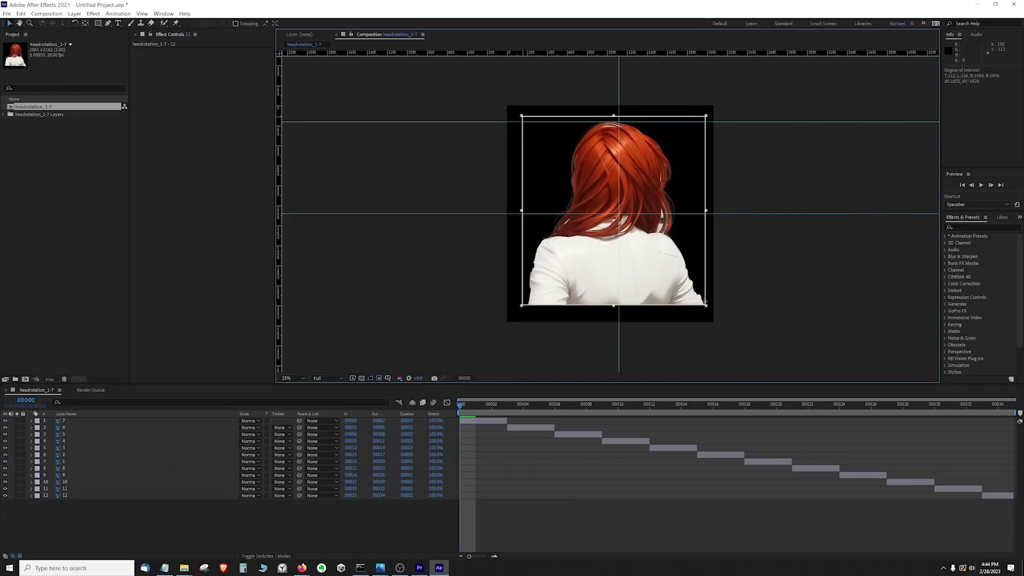
left_click(46, 14)
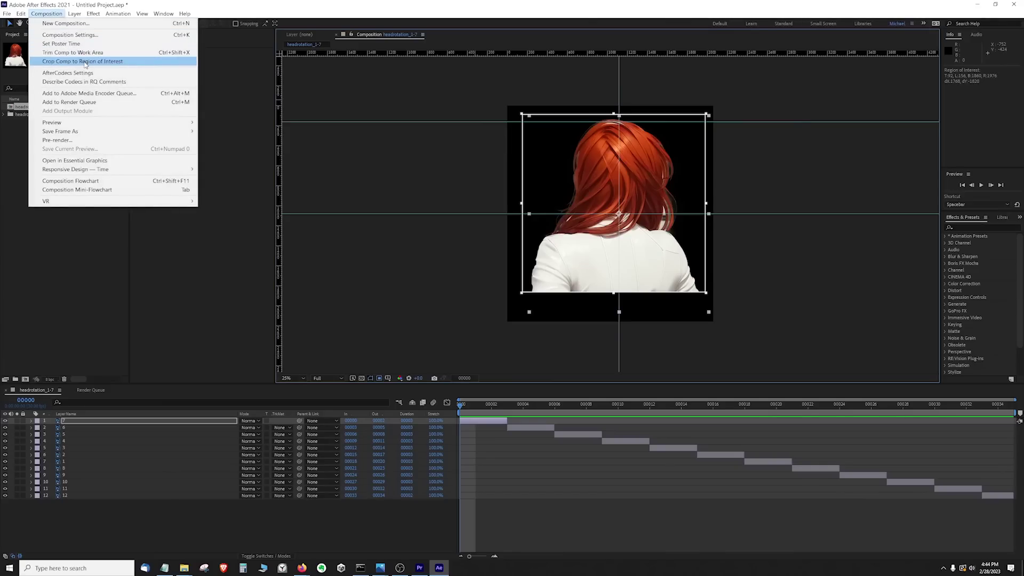
left_click(82, 61)
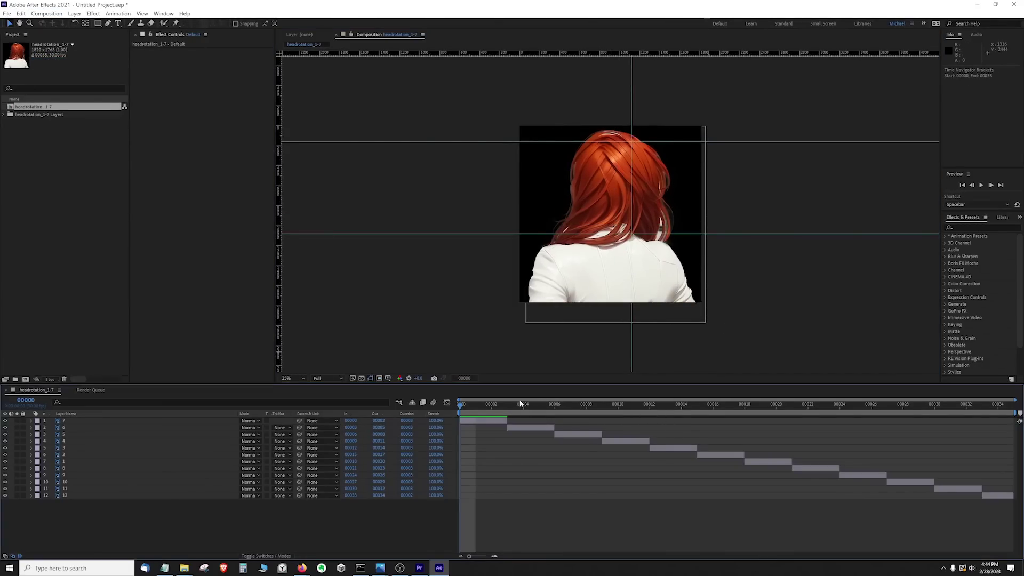